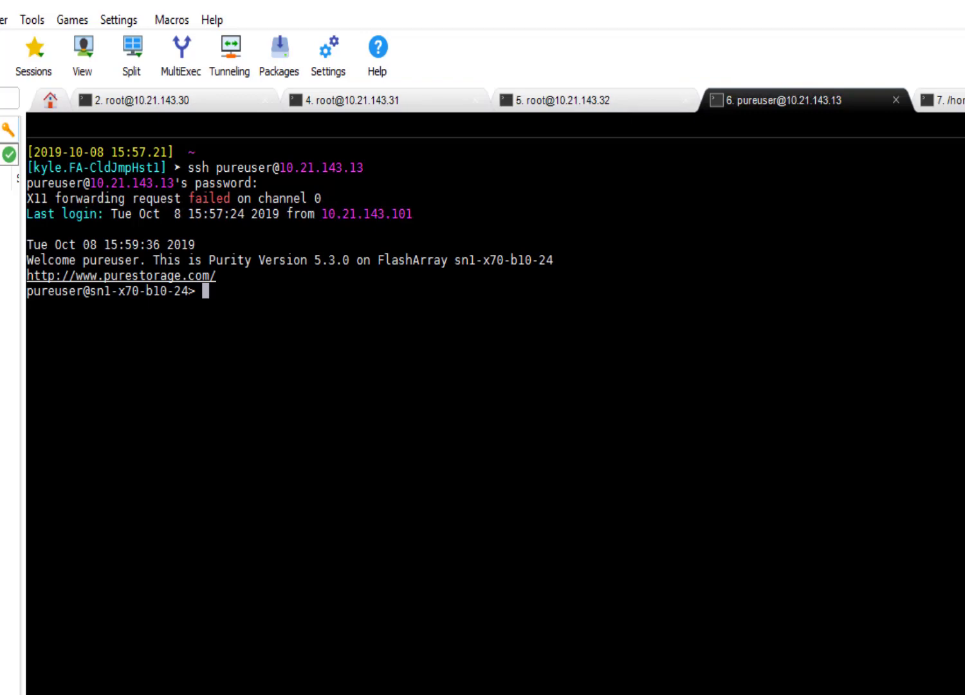
Create host group vCF-FC on the FlashArray with hosts B10-CHA2-SVR06, B10-CHA2-SVR07 and B10-CHA2-SVR08.
right_click(488, 567)
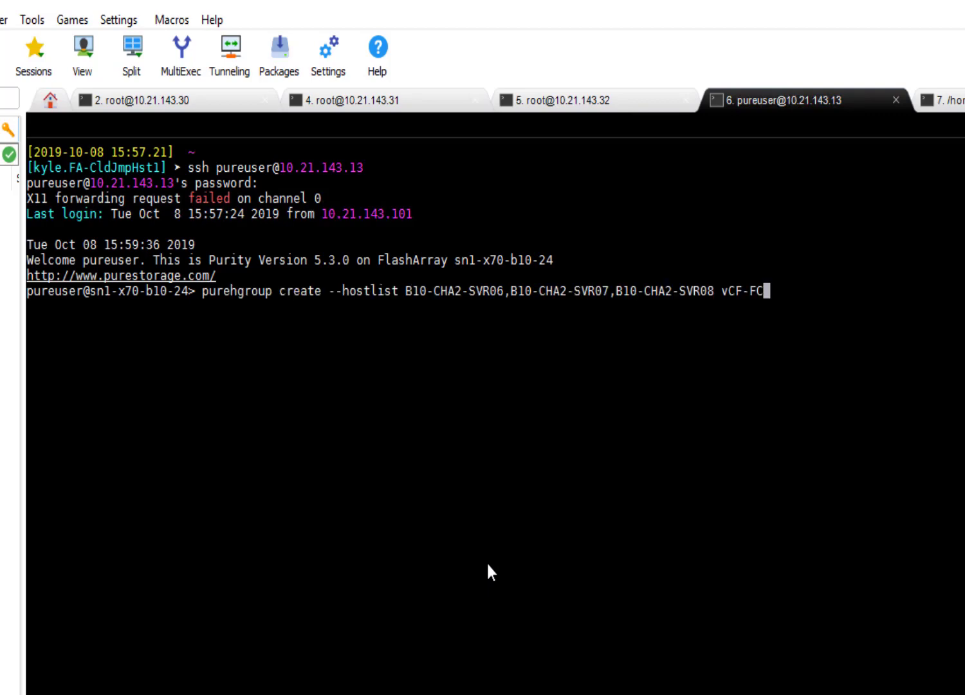
key("Return")
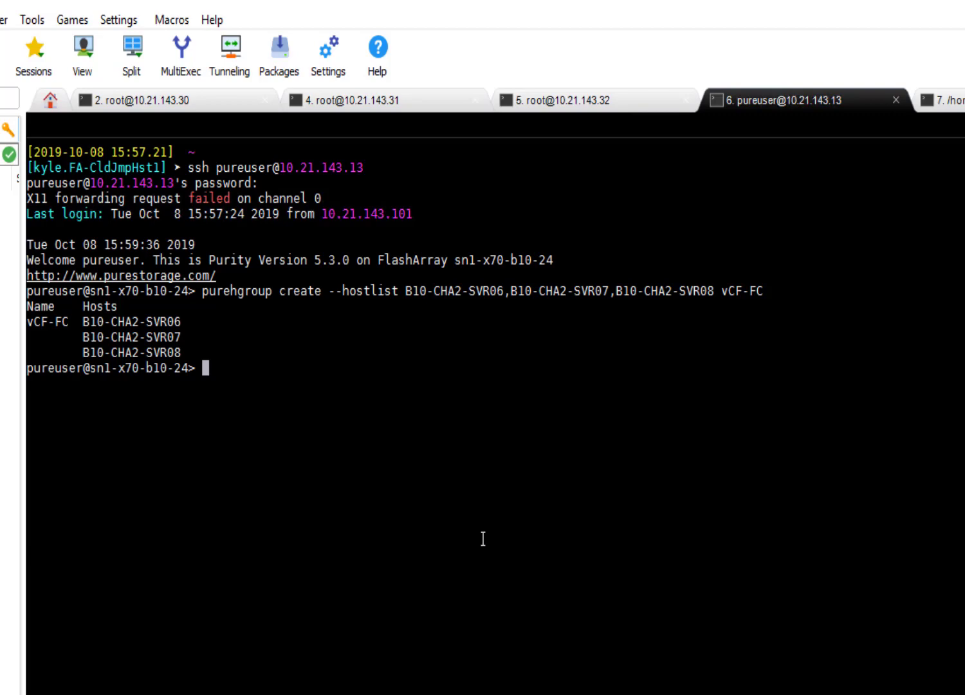
Create a 10T volume named vCF-FC-2 on the FlashArray and connect it to host group vCF-FC.
type("purevol create --size 10T vCF-FC-1")
key("Return")
key("Up")
key("BackSpace")
type("2")
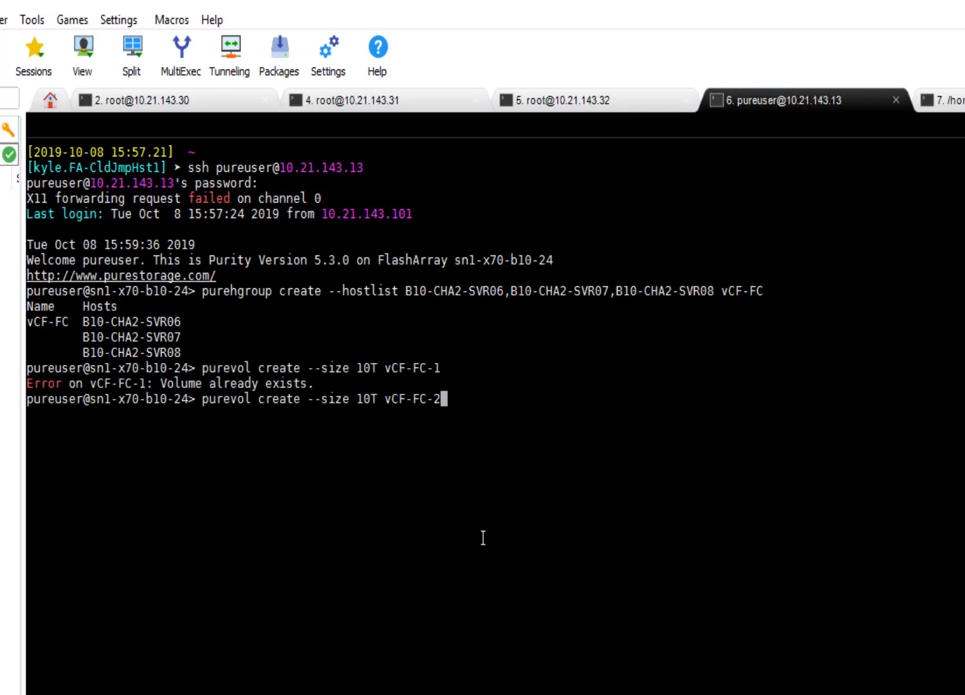
key("Return")
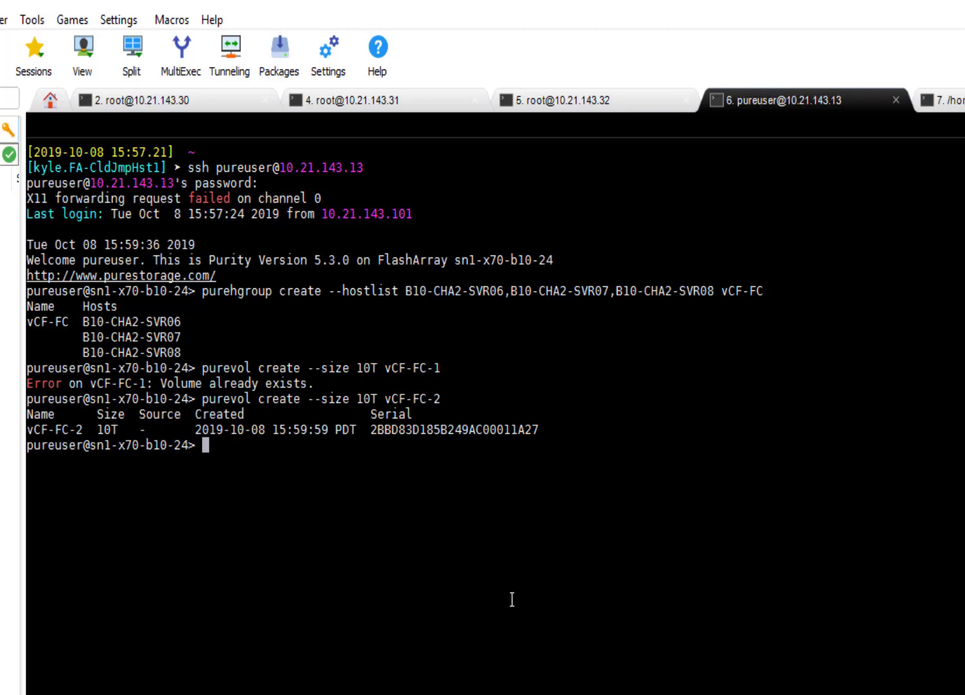
type("urehgroup connect --vol vCF-FC-2 vCF-FC")
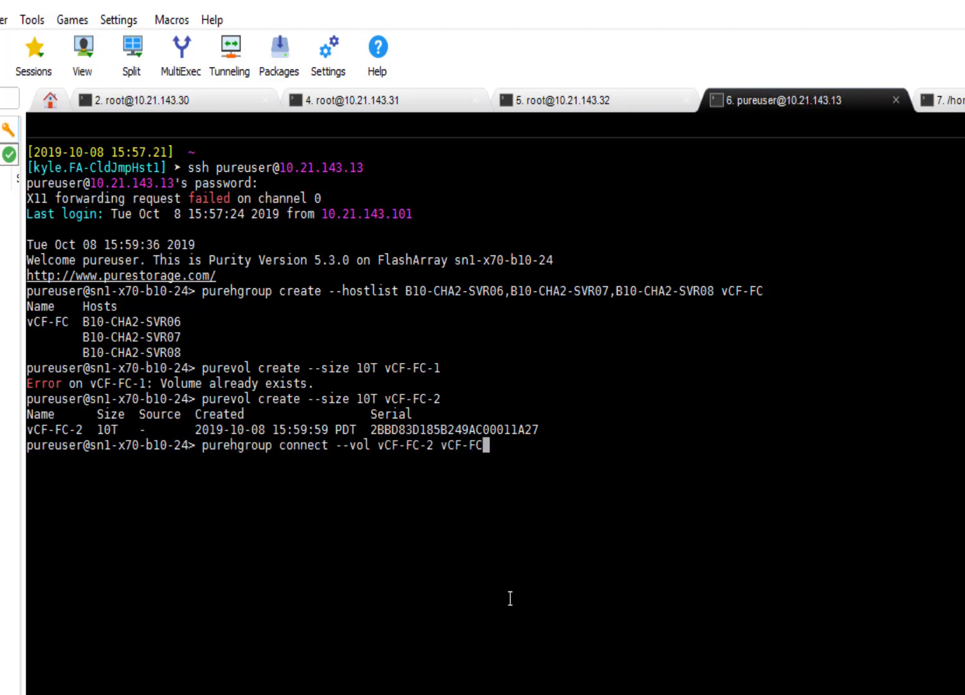
key("Return")
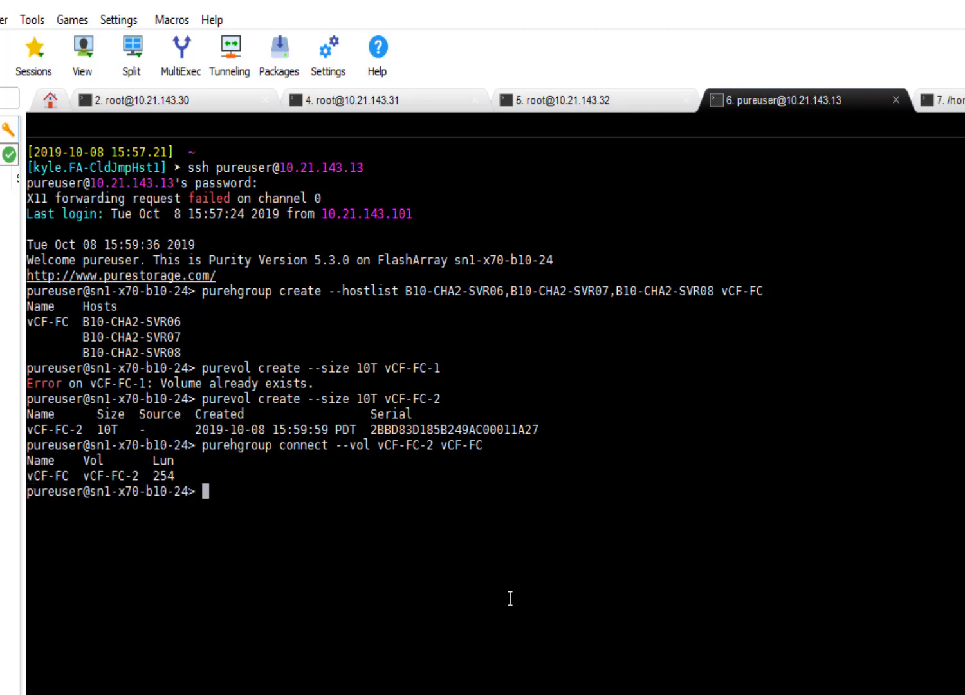
Switch to the ESXi client of host sn1-m5-ch1-06 and check its storage devices and datastores.
key("alt+Tab")
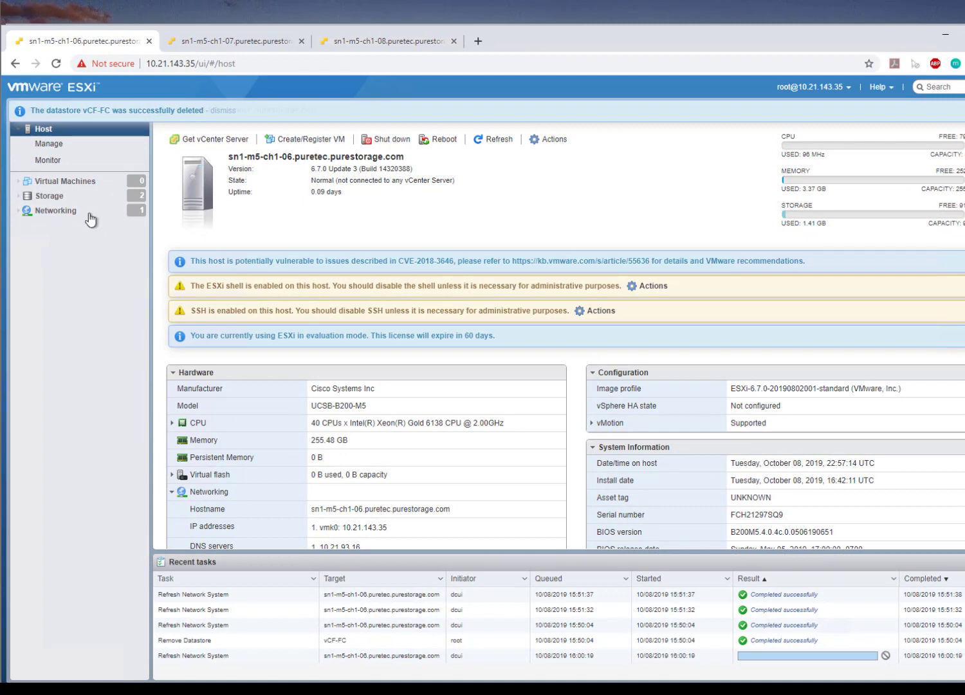
left_click(71, 196)
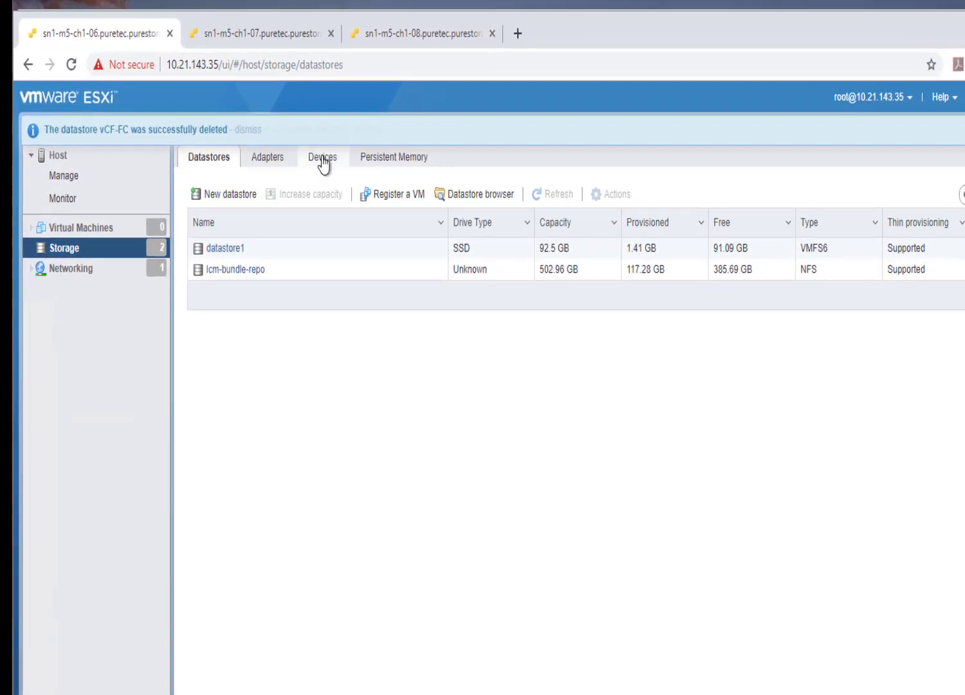
left_click(322, 160)
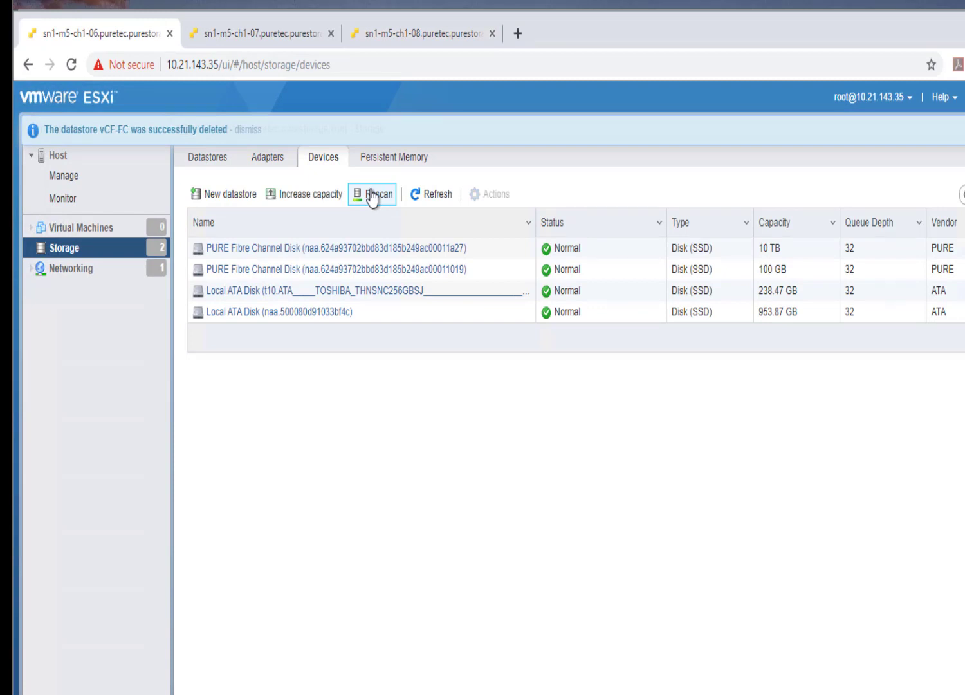
left_click(210, 164)
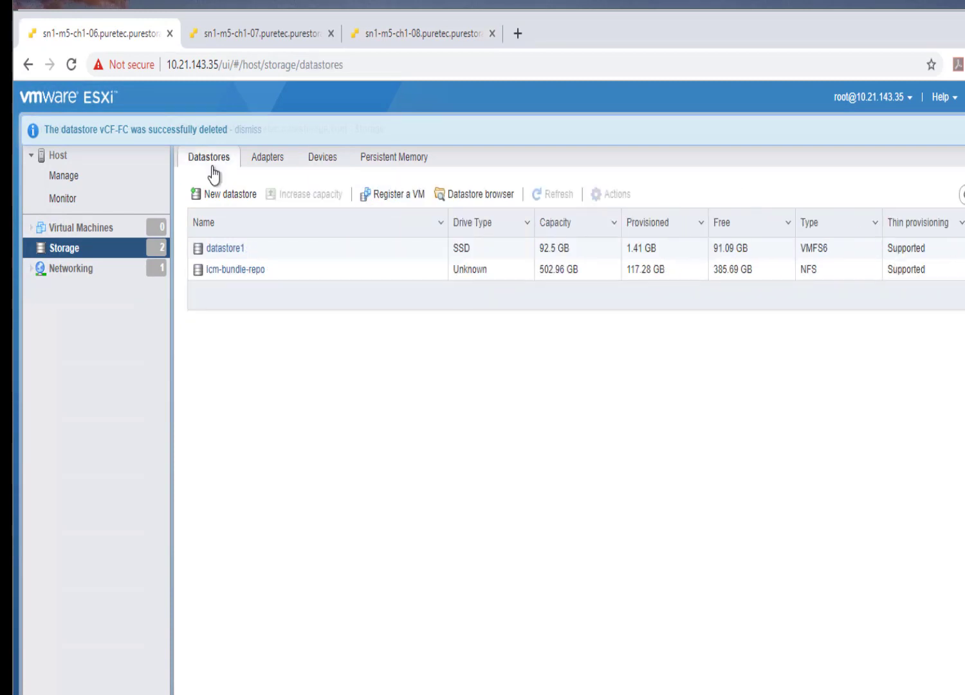
Rescan the storage adapters of host sn1-m5-ch1-06 and refresh the adapter list.
left_click(279, 164)
left_click(314, 200)
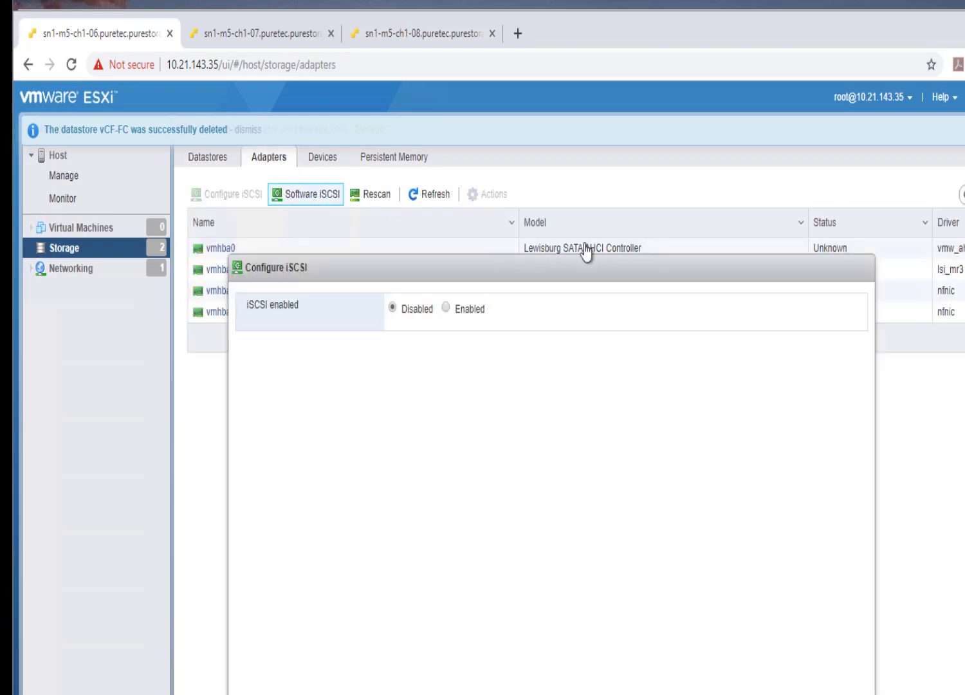
key("Escape")
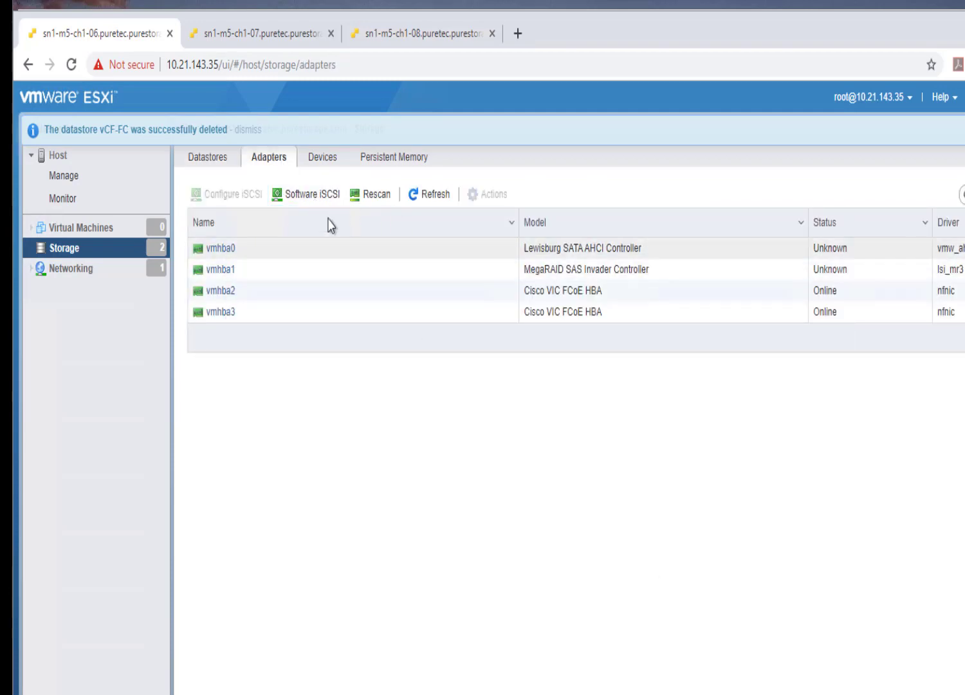
left_click(379, 196)
left_click(439, 194)
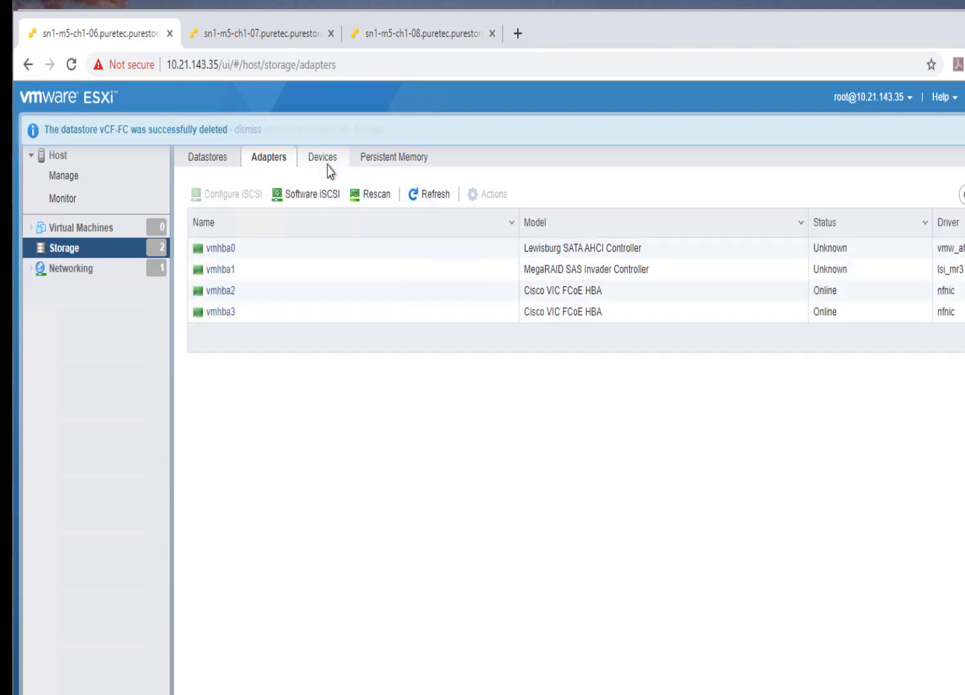
Refresh the storage devices of host sn1-m5-ch1-06 and view the details of the 10 TB PURE Fibre Channel disk.
left_click(325, 160)
left_click(439, 197)
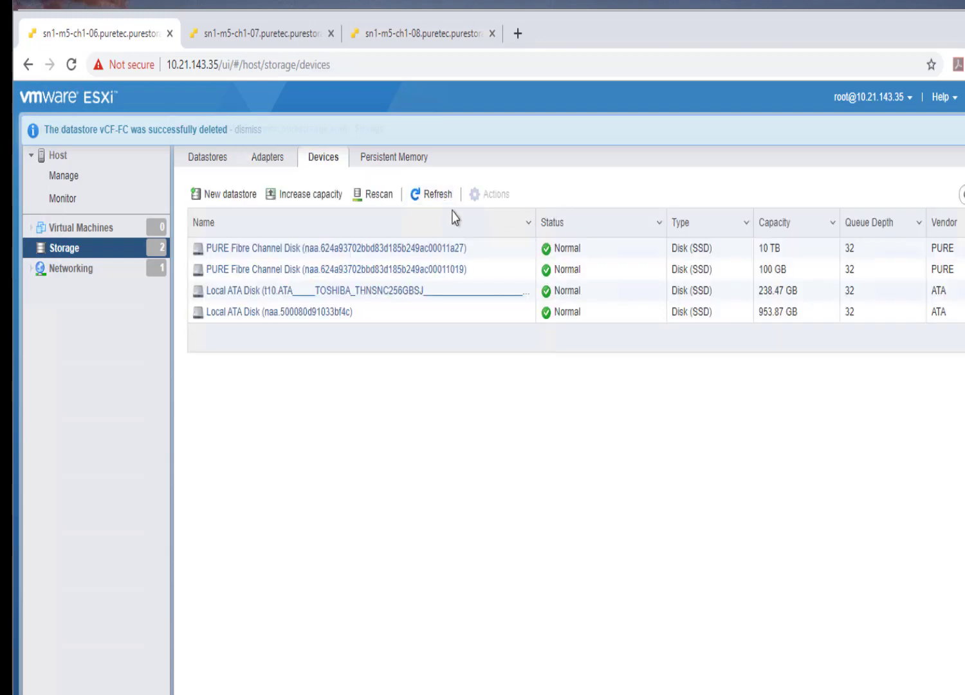
left_click(644, 253)
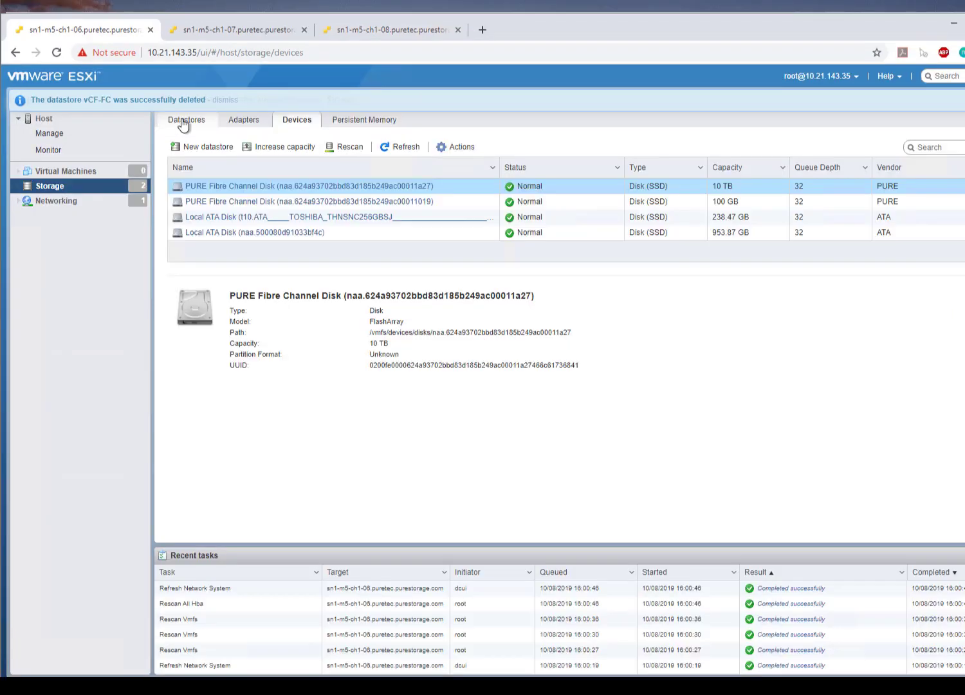
Create a VMFS 6 datastore named vCF-FC-2 using the full 10 TB PURE Fibre Channel disk, and open its details.
left_click(207, 157)
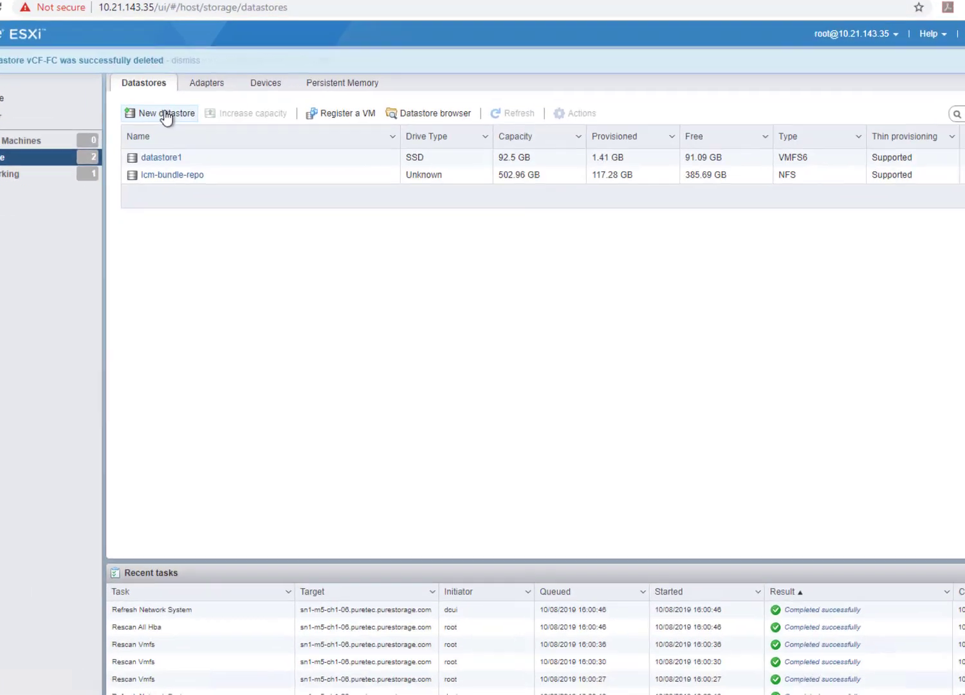
left_click(208, 147)
left_click(745, 627)
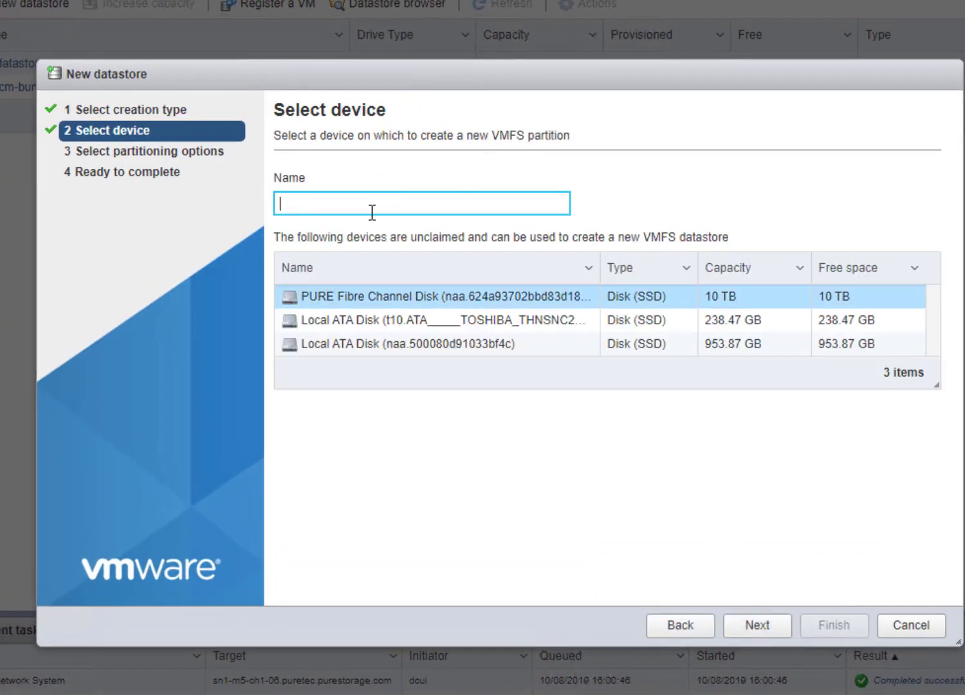
type("vCF-FC")
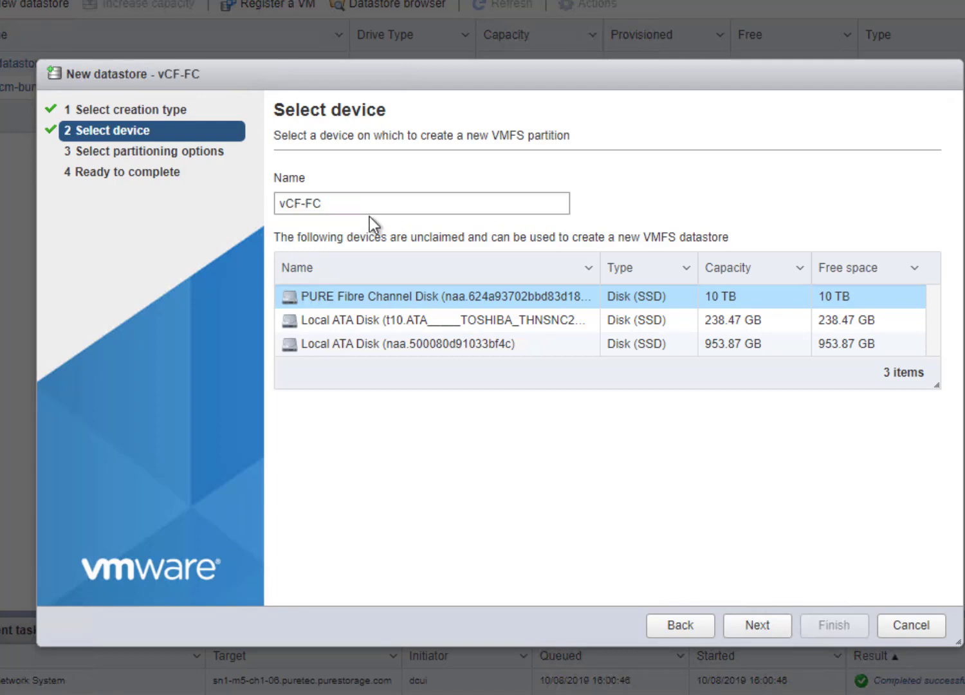
type("-2")
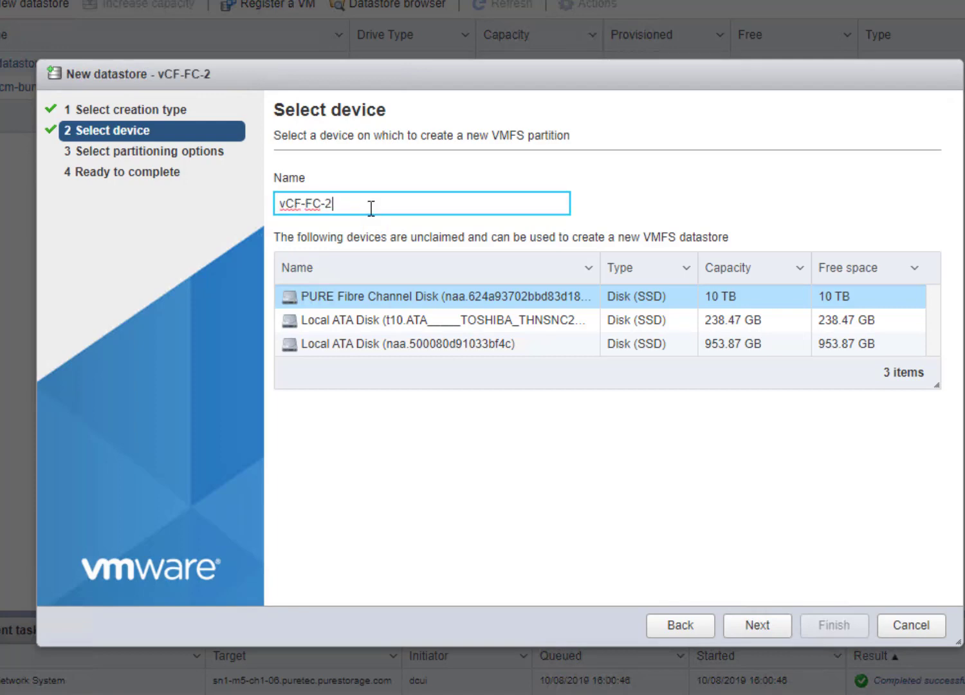
left_click(760, 626)
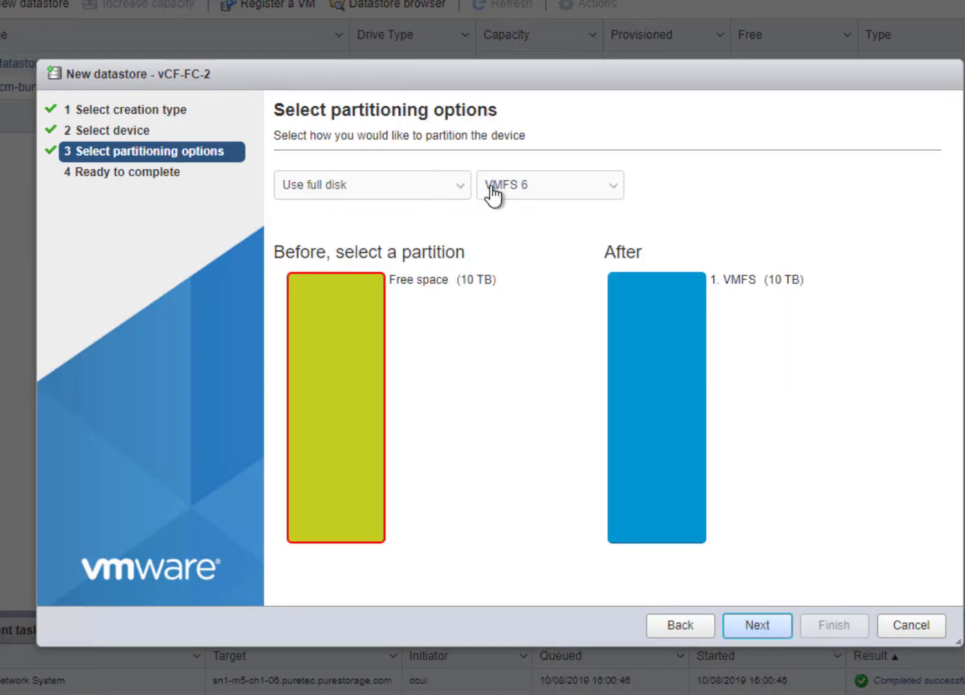
left_click(758, 626)
left_click(854, 634)
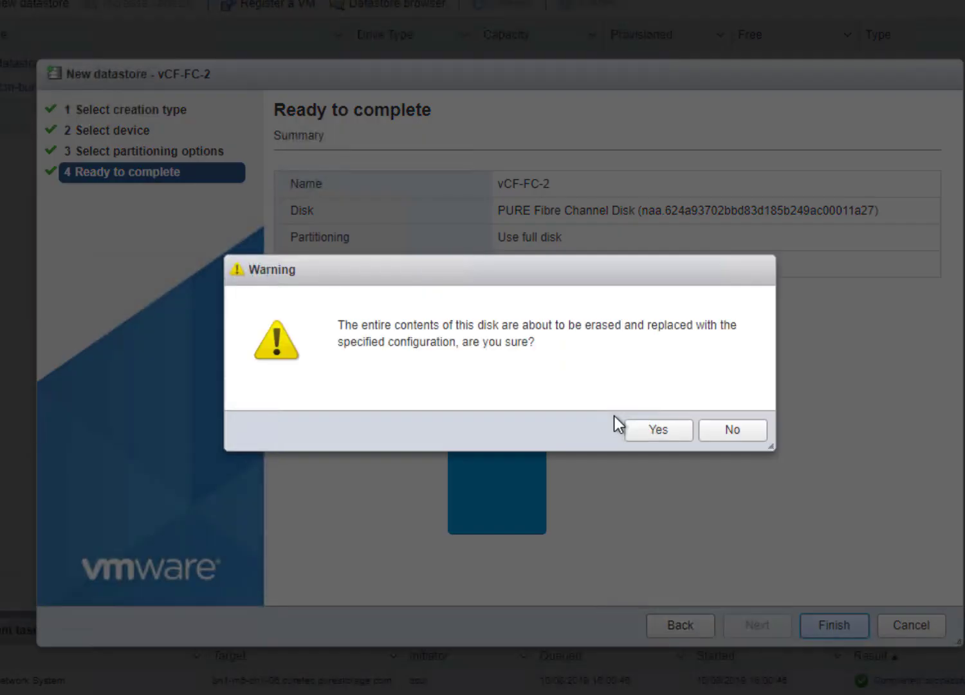
left_click(659, 431)
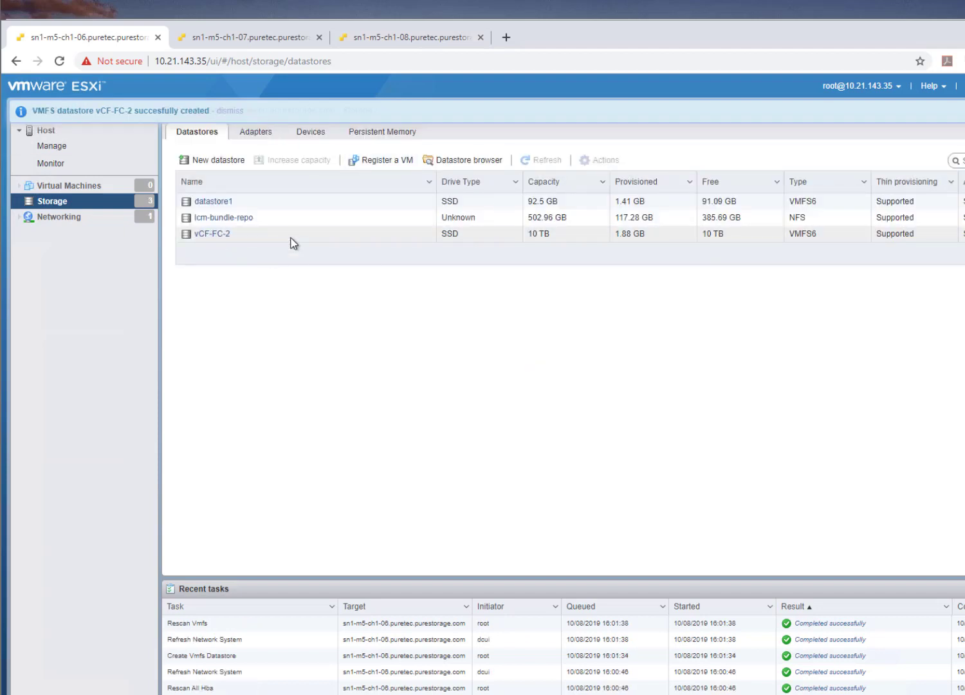
left_click(290, 239)
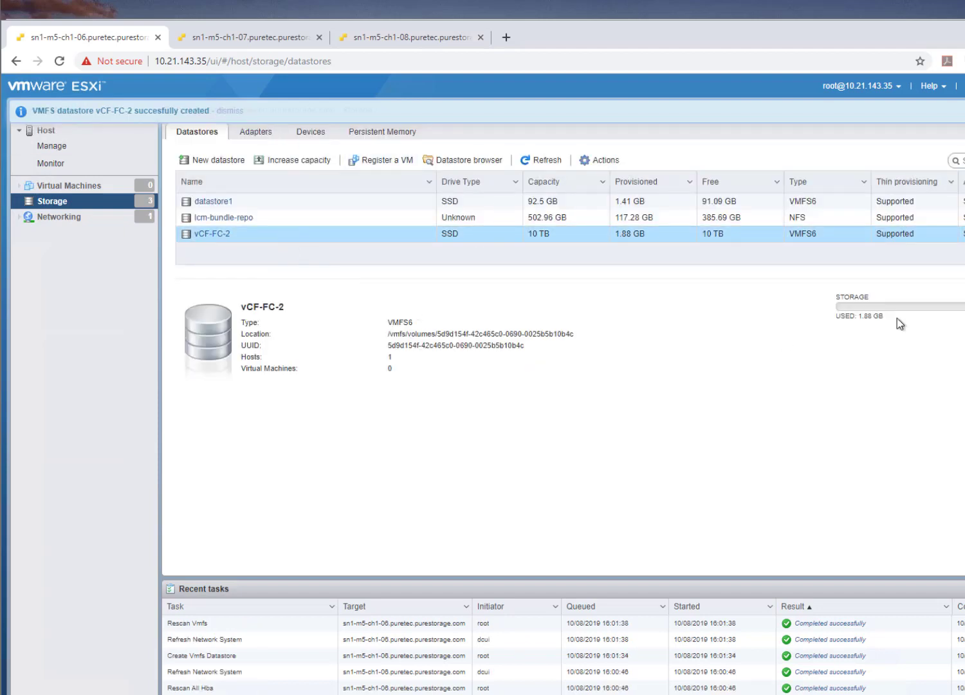
Rescan and refresh the storage adapters on host sn1-m5-ch1-07 and open its device list.
left_click(230, 38)
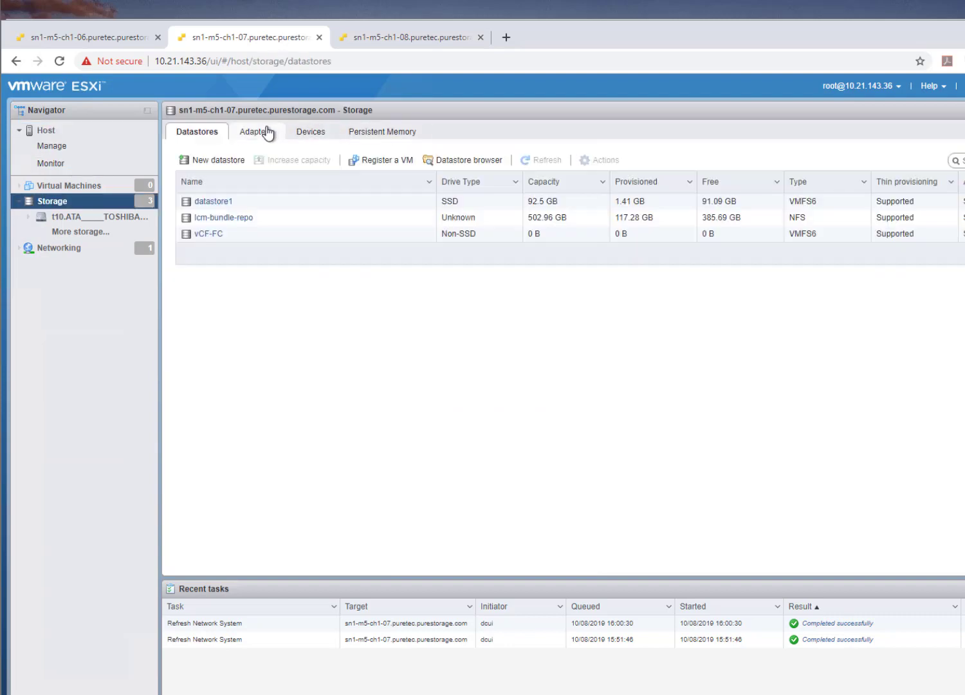
left_click(268, 133)
left_click(369, 166)
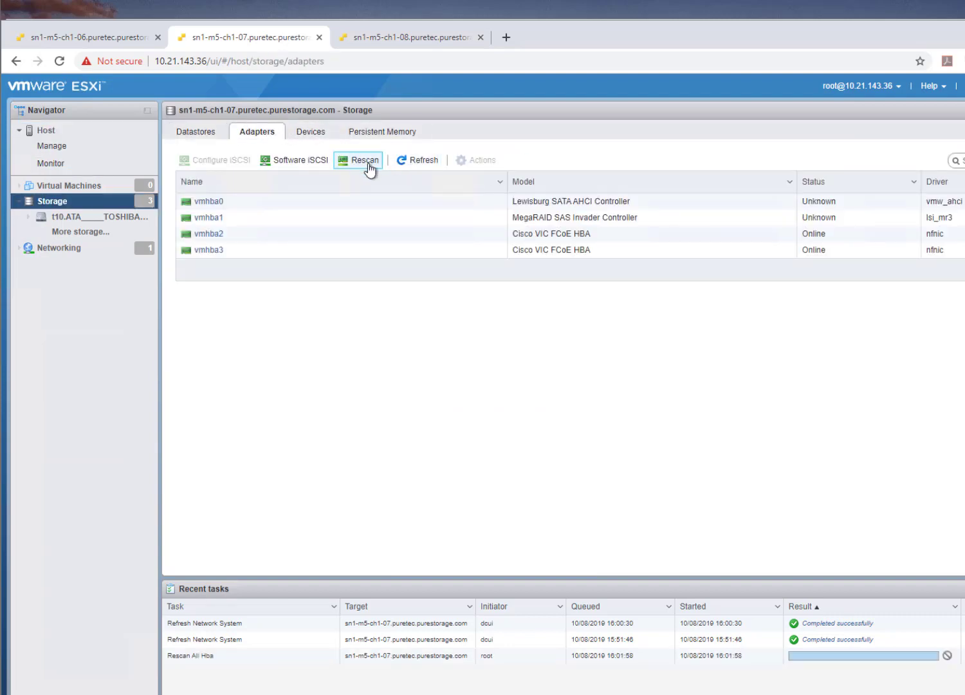
left_click(422, 161)
left_click(312, 133)
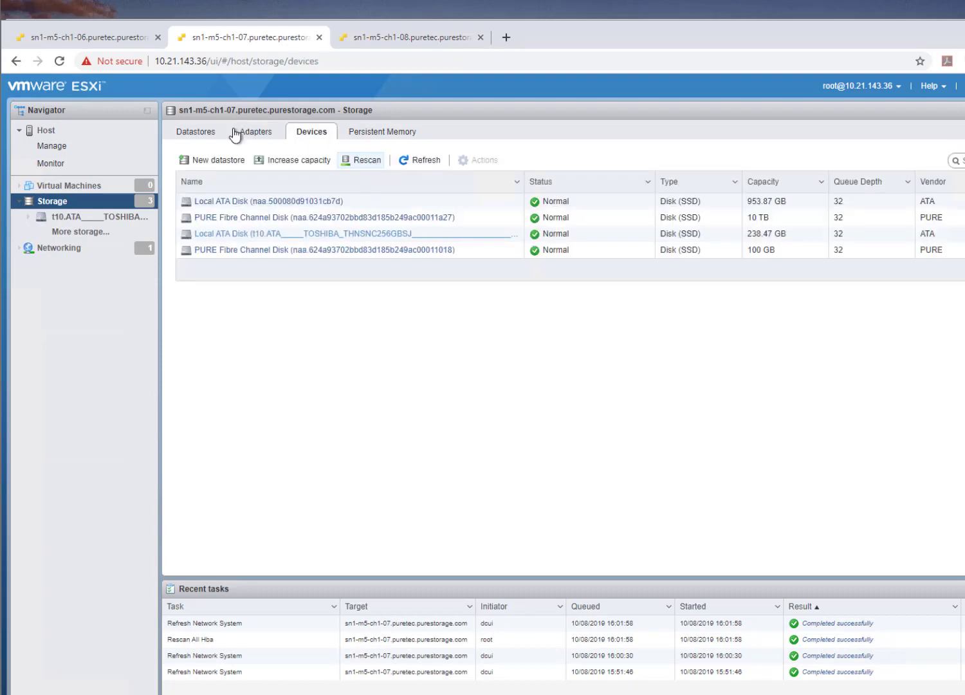
Compare with the datastores of sn1-m5-ch1-06, and rescan and refresh the storage devices on sn1-m5-ch1-07.
left_click(105, 39)
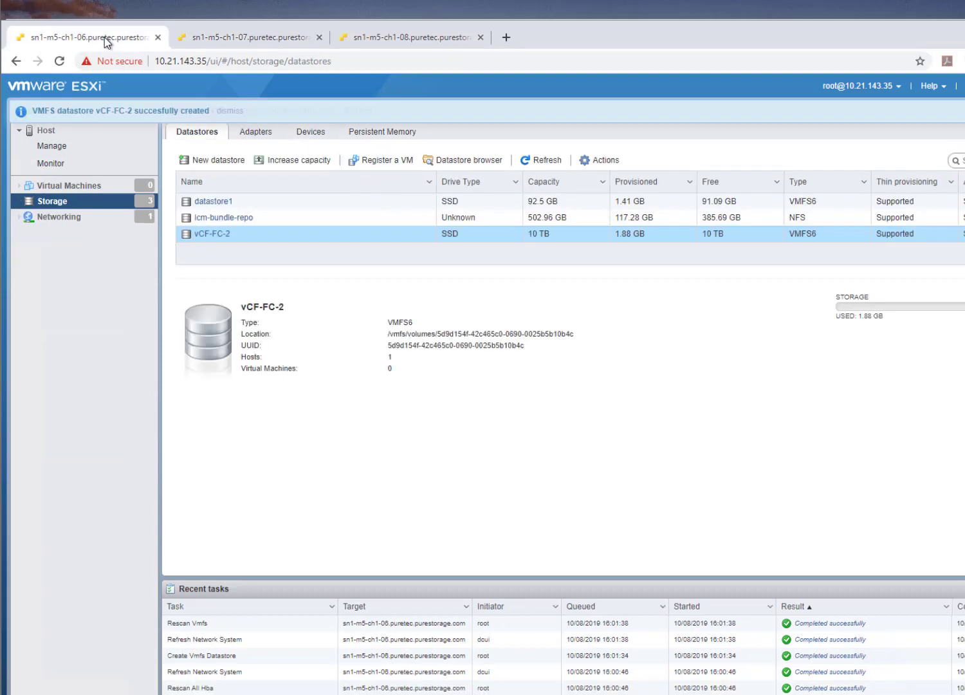
left_click(223, 42)
left_click(376, 166)
left_click(424, 161)
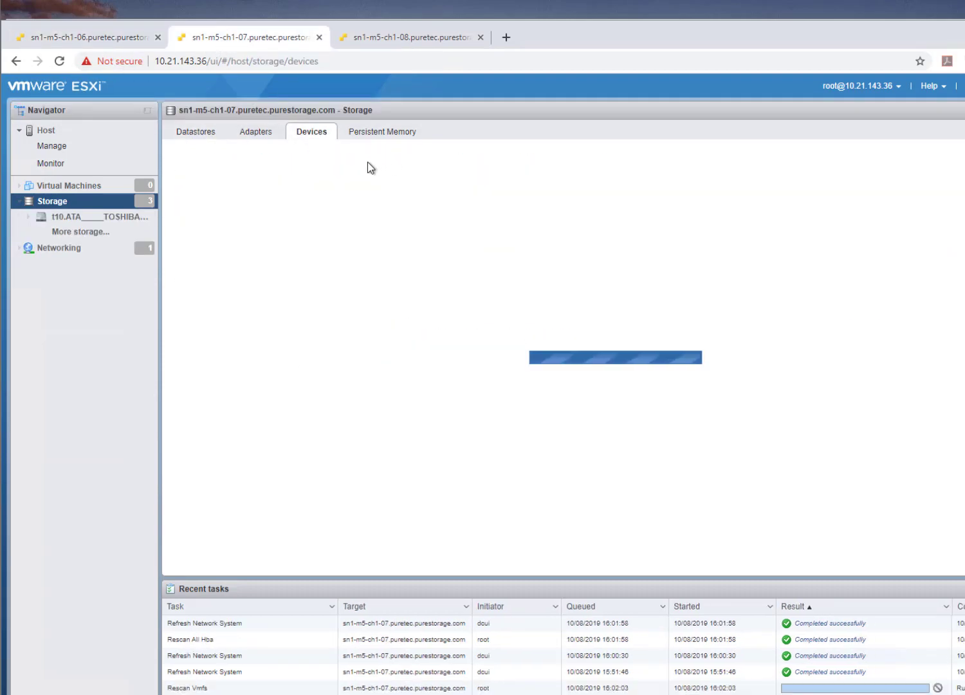
Rescan the storage adapters on host sn1-m5-ch1-08 and open the details of its vCF-FC-2 datastore.
left_click(258, 132)
key("ctrl+Tab")
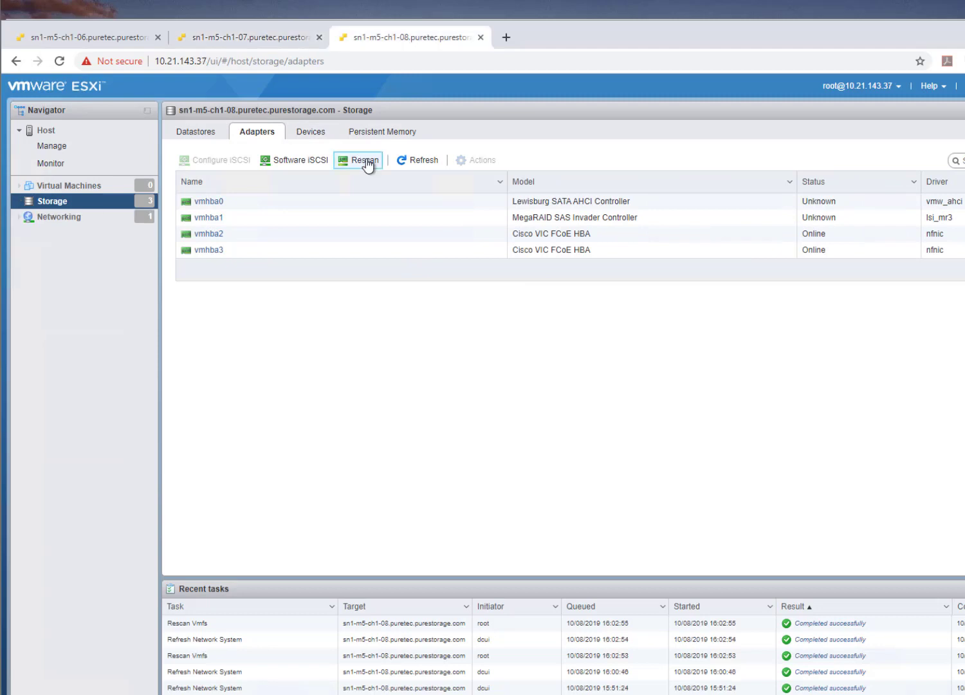
left_click(192, 132)
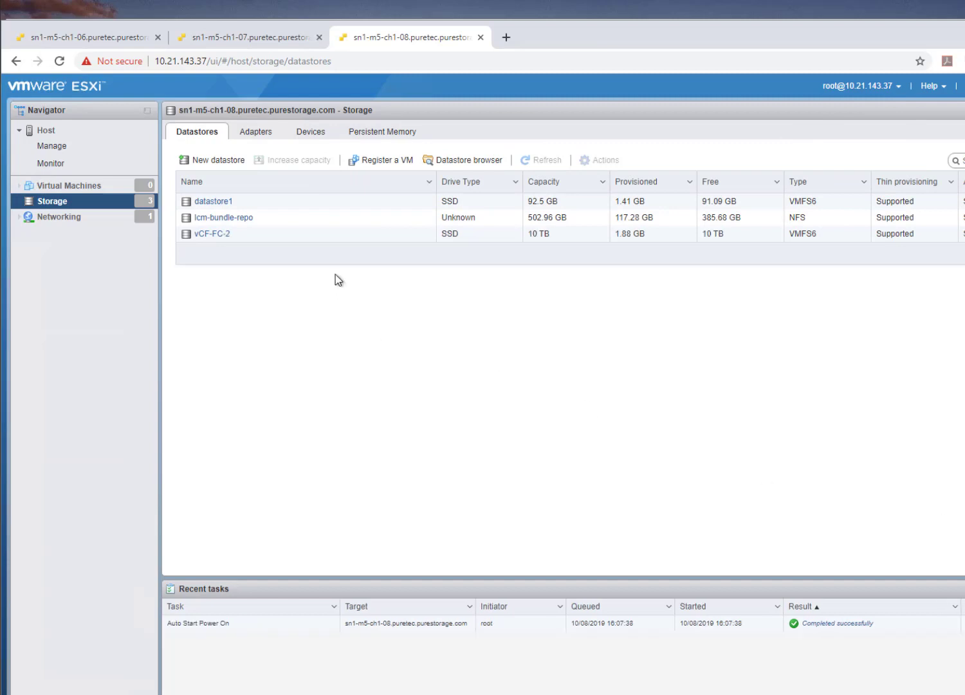
left_click(294, 236)
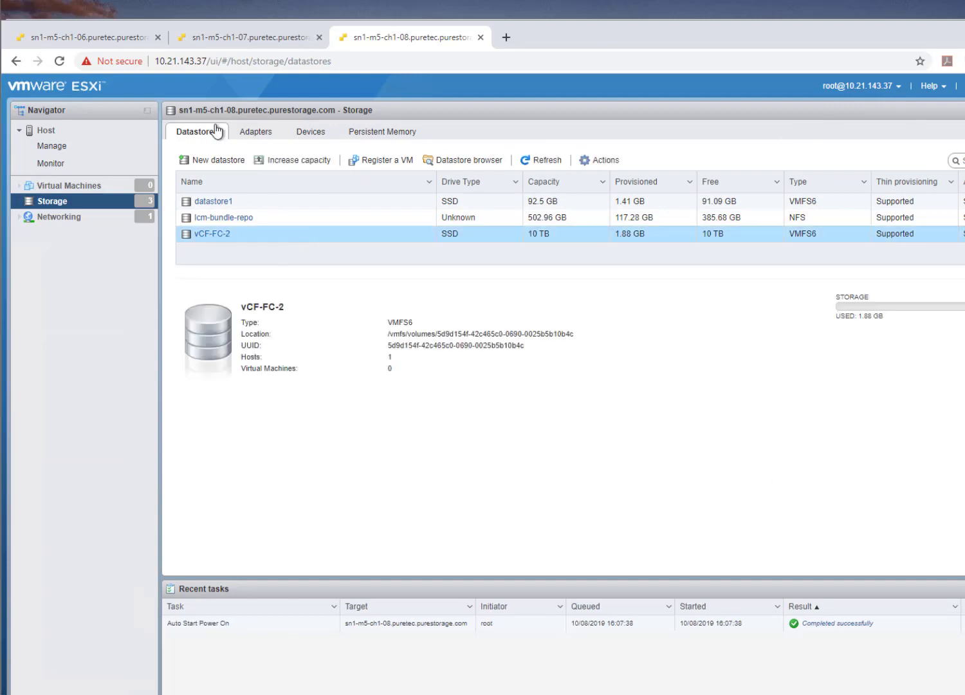
Check the vCF-FC-2 datastore on hosts sn1-m5-ch1-07 and sn1-m5-ch1-06.
left_click(228, 40)
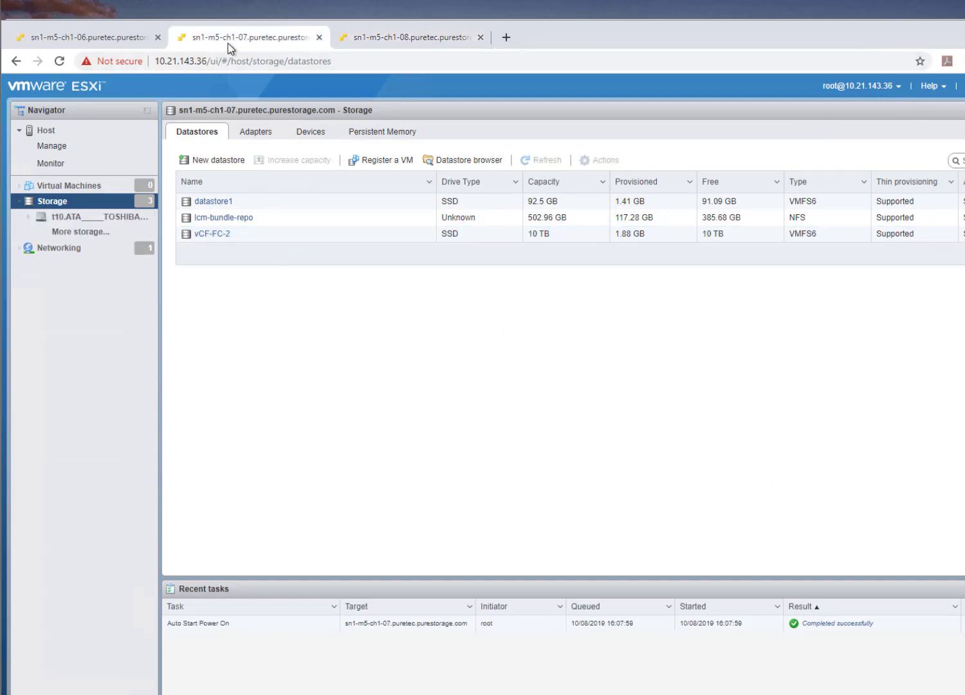
left_click(362, 235)
left_click(72, 39)
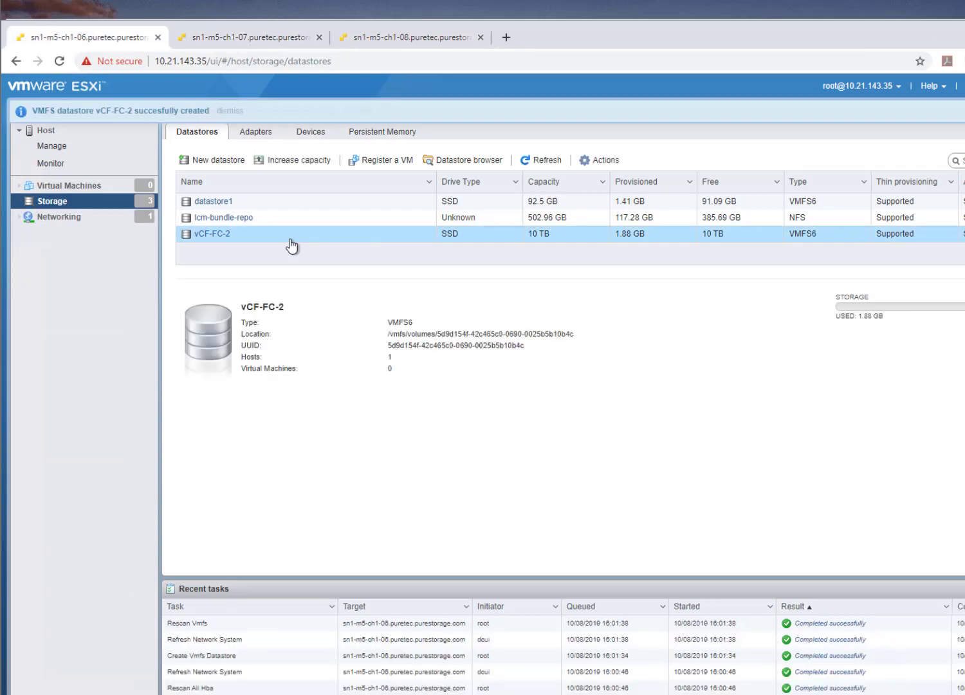
Open the VMware Cloud Foundation hosts inventory in a new browser tab.
left_click(506, 40)
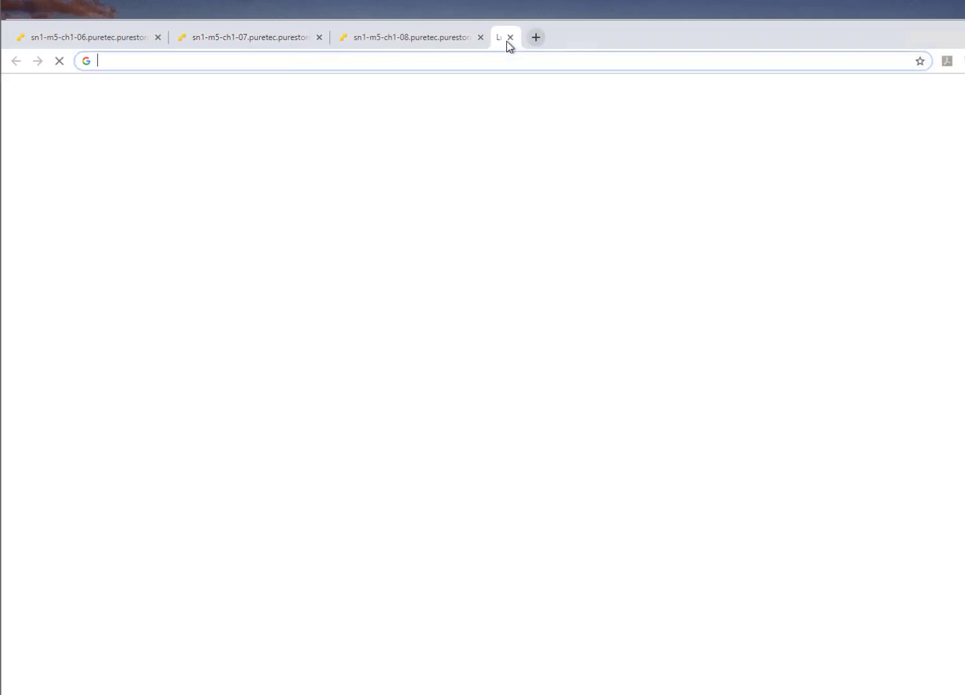
type("vcsa")
key("Return")
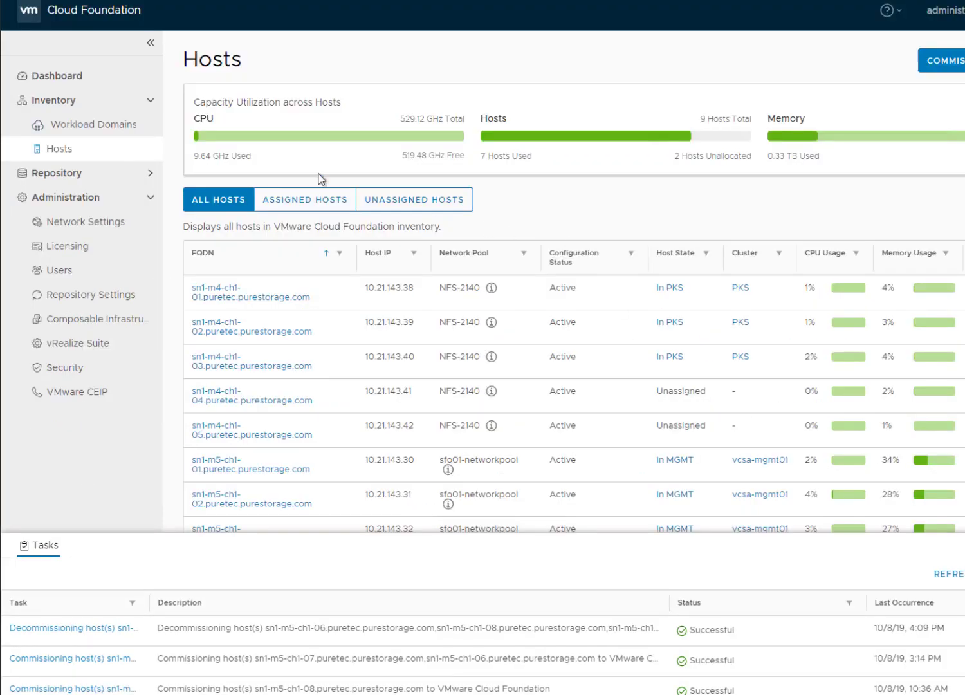
Start commissioning hosts from the hosts inventory and accept every item of the prerequisites checklist.
left_click(72, 80)
left_click(70, 148)
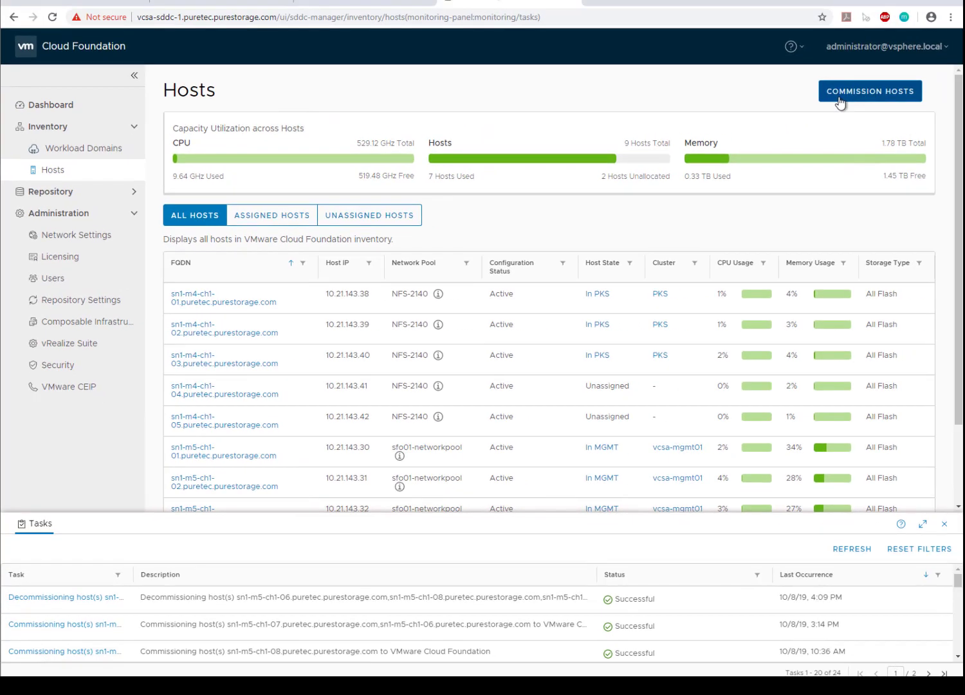
left_click(840, 102)
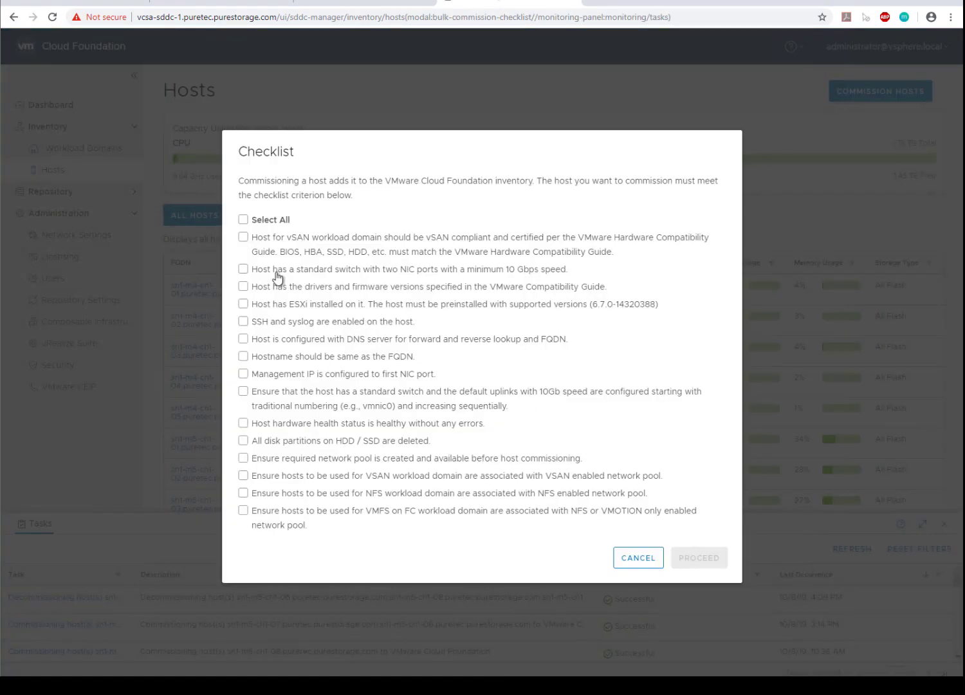
left_click(243, 220)
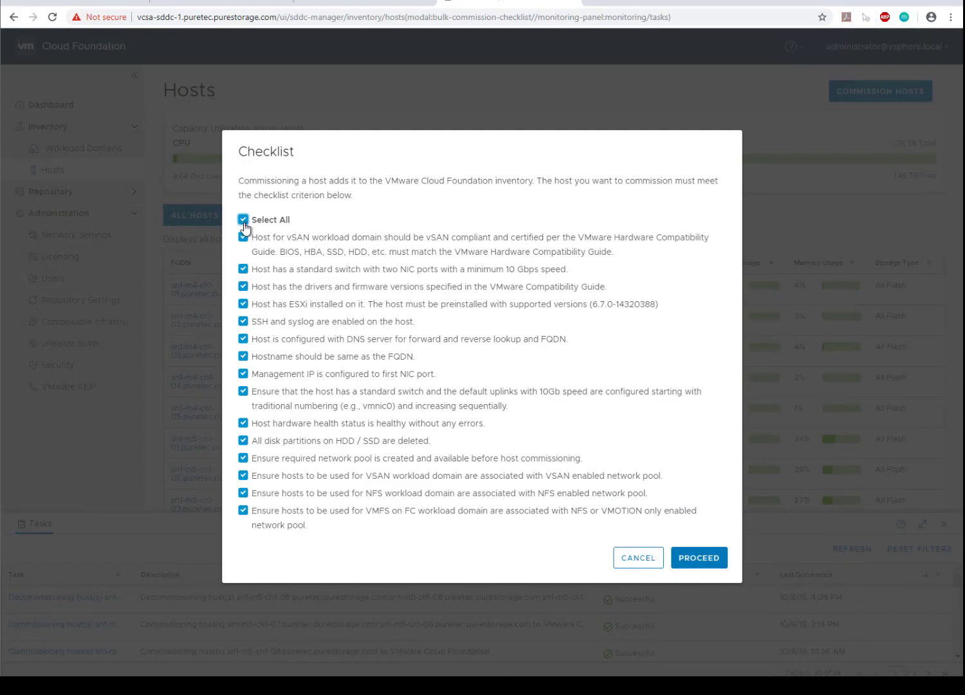
left_click(708, 560)
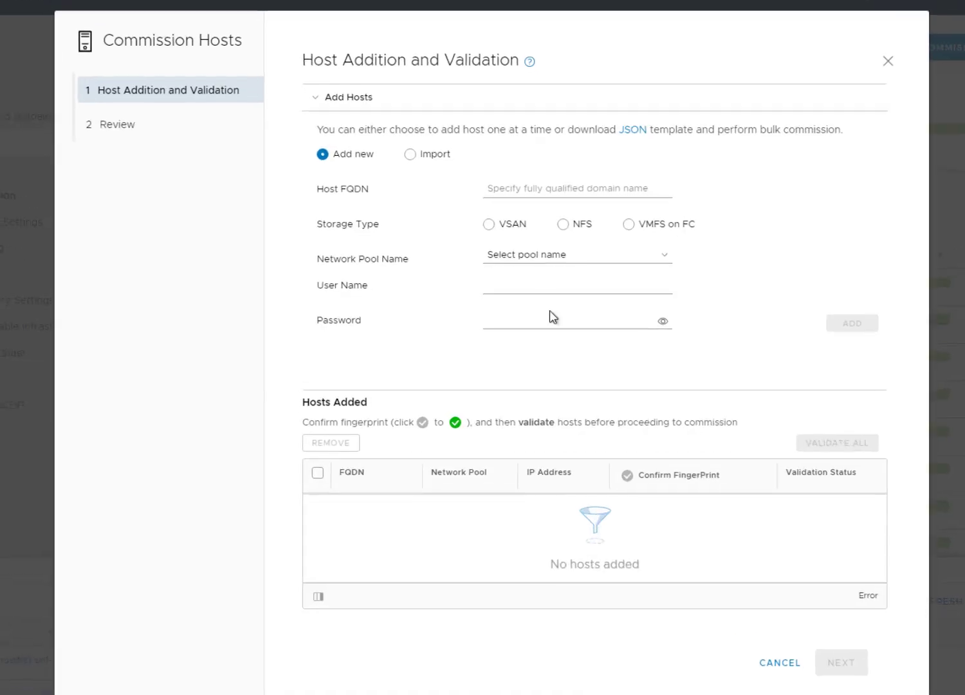
Enter sn1-m5-ch1-06.puretec.purestorage.com as the FQDN of the first host and copy it for reuse.
left_click(531, 188)
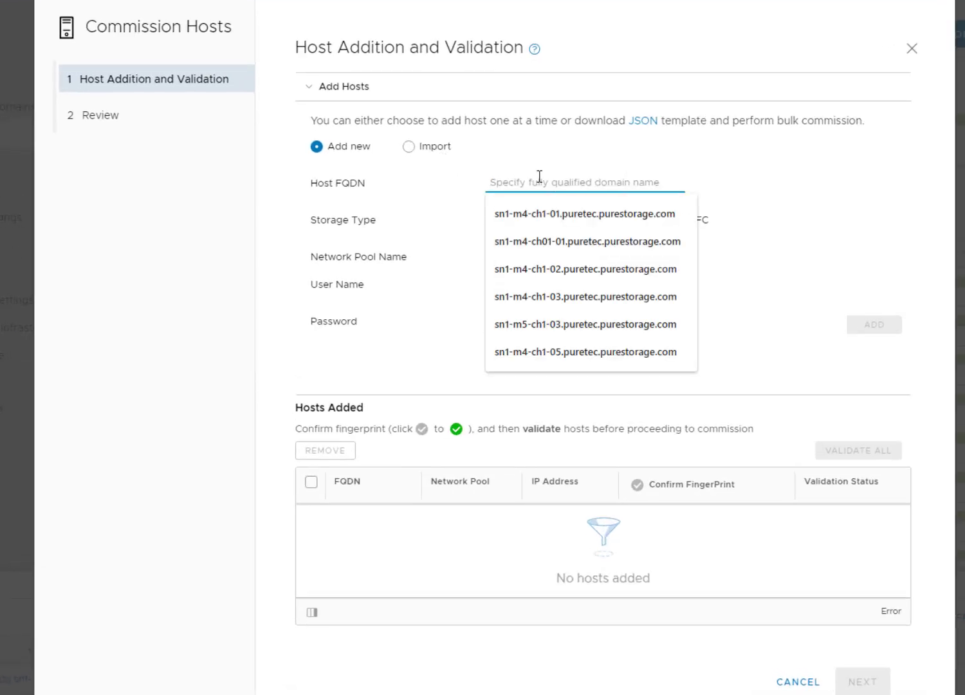
left_click(574, 328)
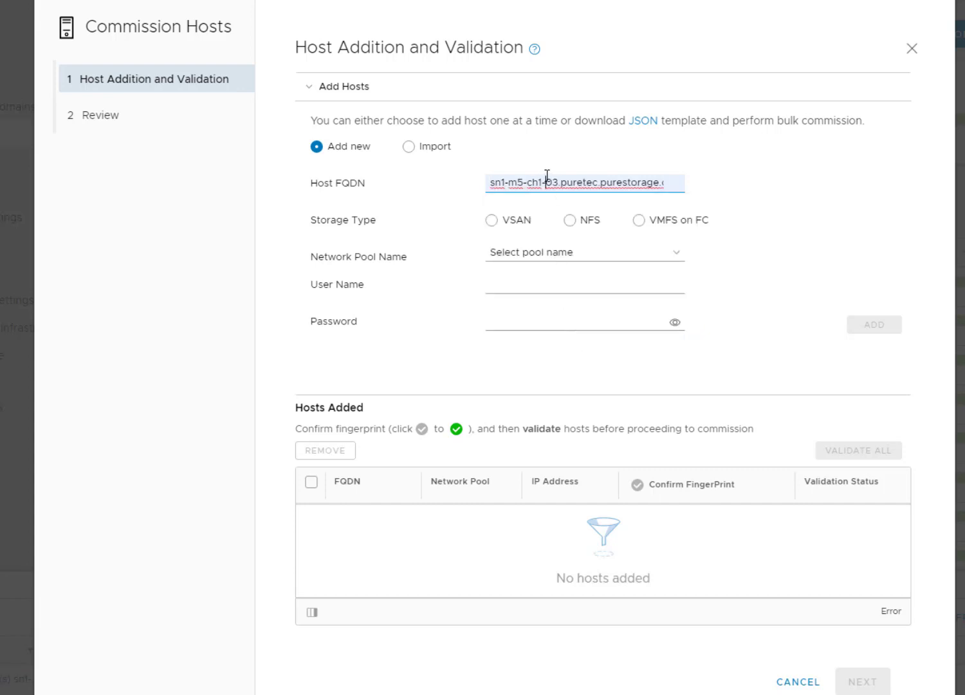
key("BackSpace")
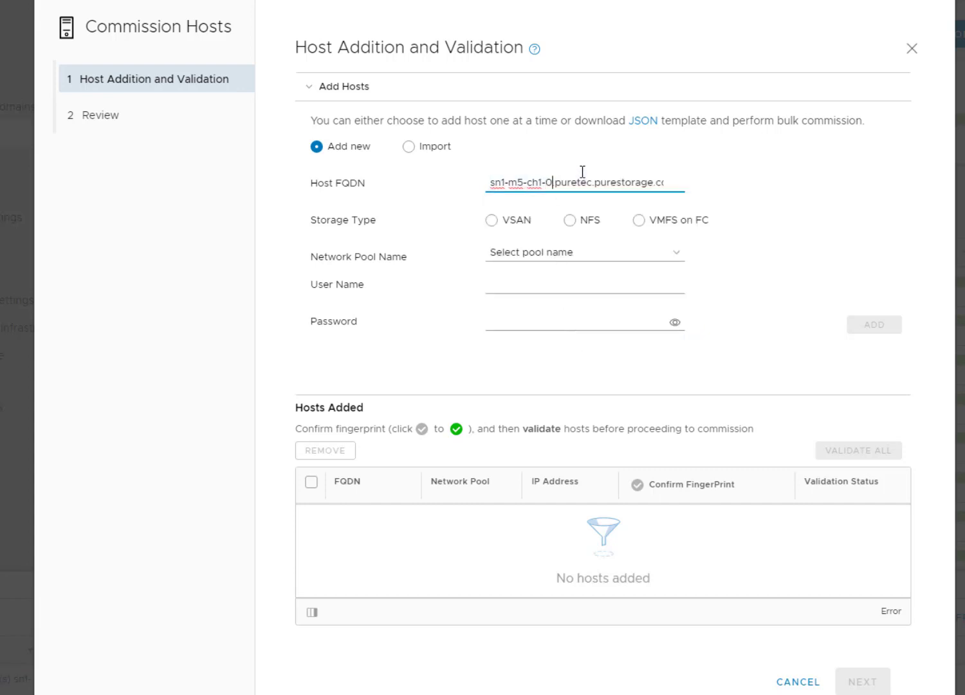
type("6")
key("ctrl+a")
key("ctrl+c")
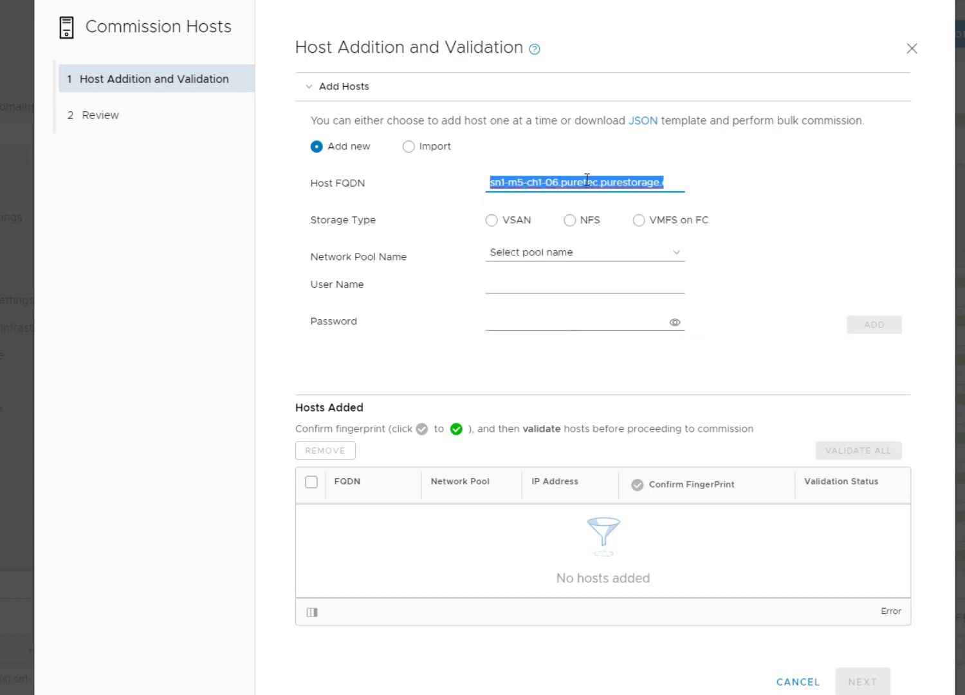
Add the first host with VMFS on FC storage, the vMotion-Only network pool, user name root and the account password.
left_click(639, 220)
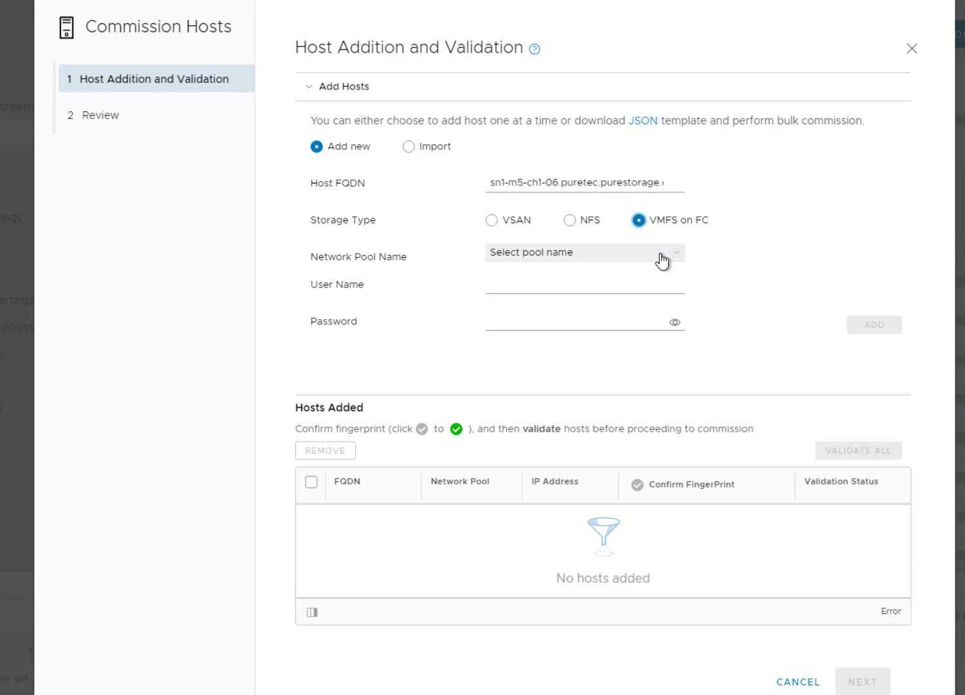
left_click(658, 253)
left_click(565, 349)
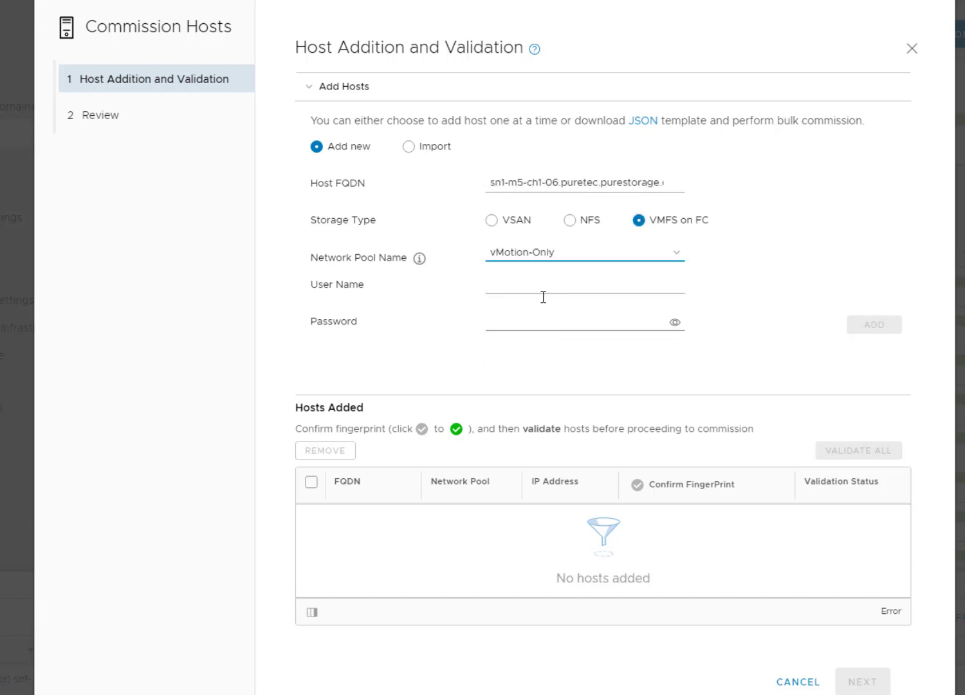
left_click(542, 287)
type("root")
key("Tab")
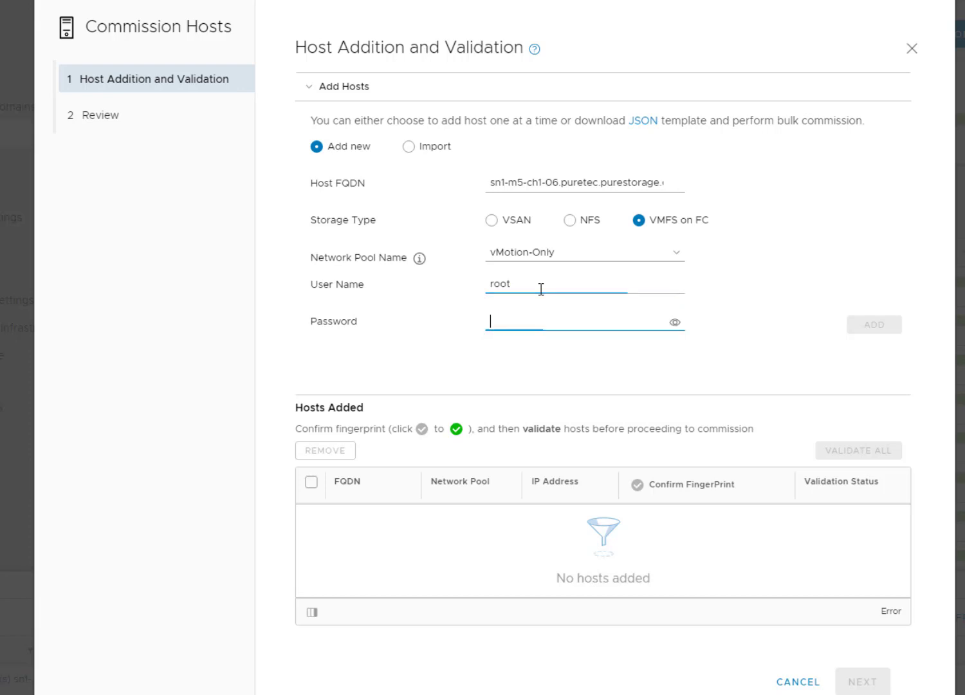
type("p")
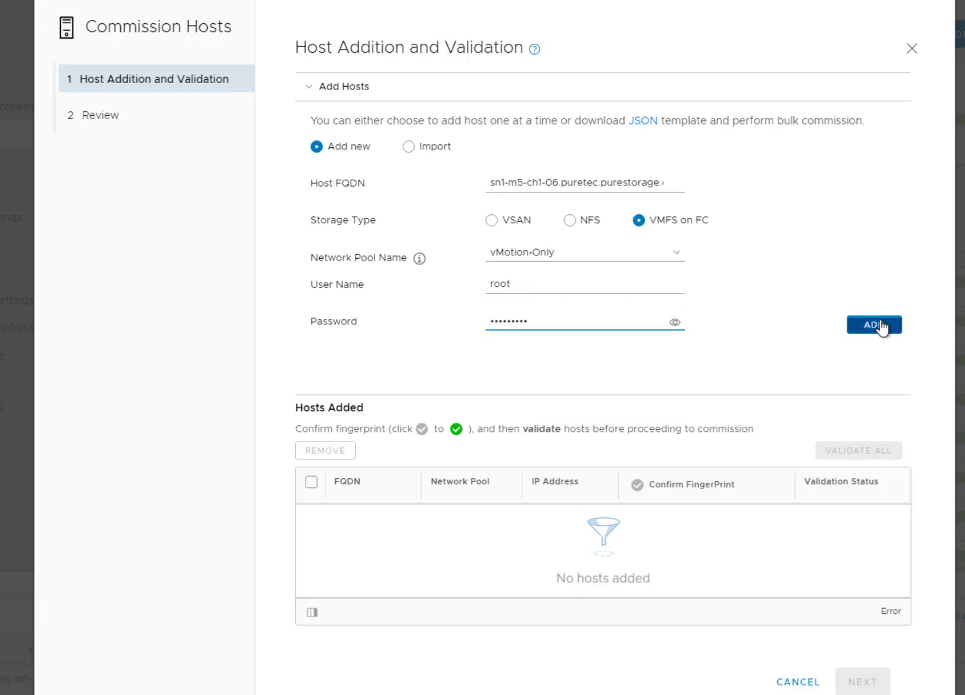
left_click(877, 325)
Specify sn1-m5-ch1-07.puretec.purestorage.com as the second host, with VMFS on FC storage and the vMotion-Only network pool.
left_click(592, 185)
key("ctrl+v")
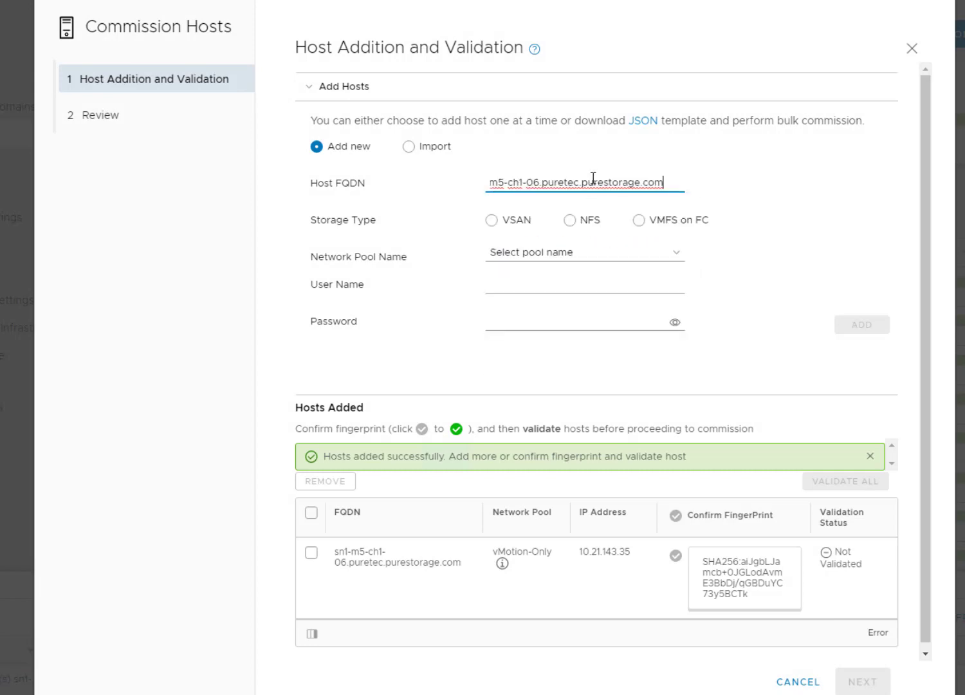
key("BackSpace")
type("7")
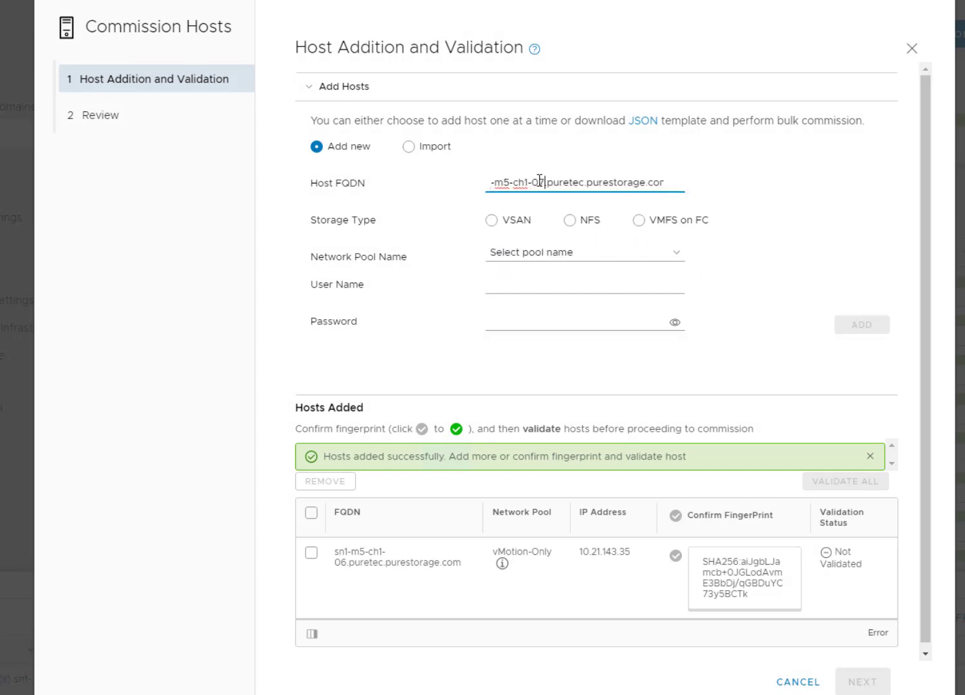
left_click(639, 221)
left_click(643, 257)
left_click(595, 355)
Enter user name root and the account password for host sn1-m5-ch1-07, and add it to the host list.
left_click(556, 287)
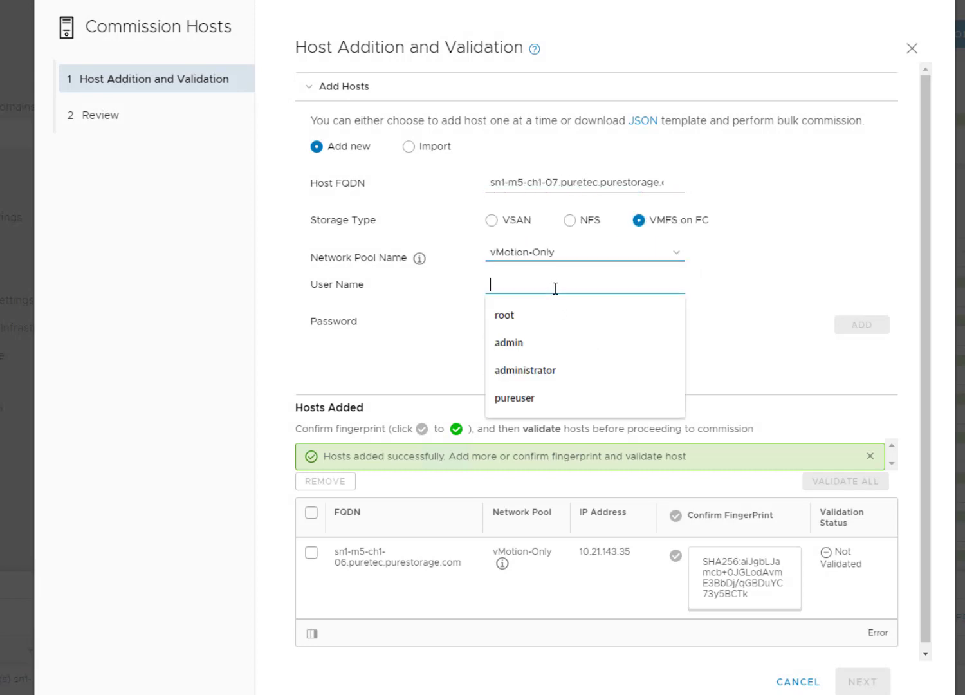
type("root")
key("Tab")
type("***")
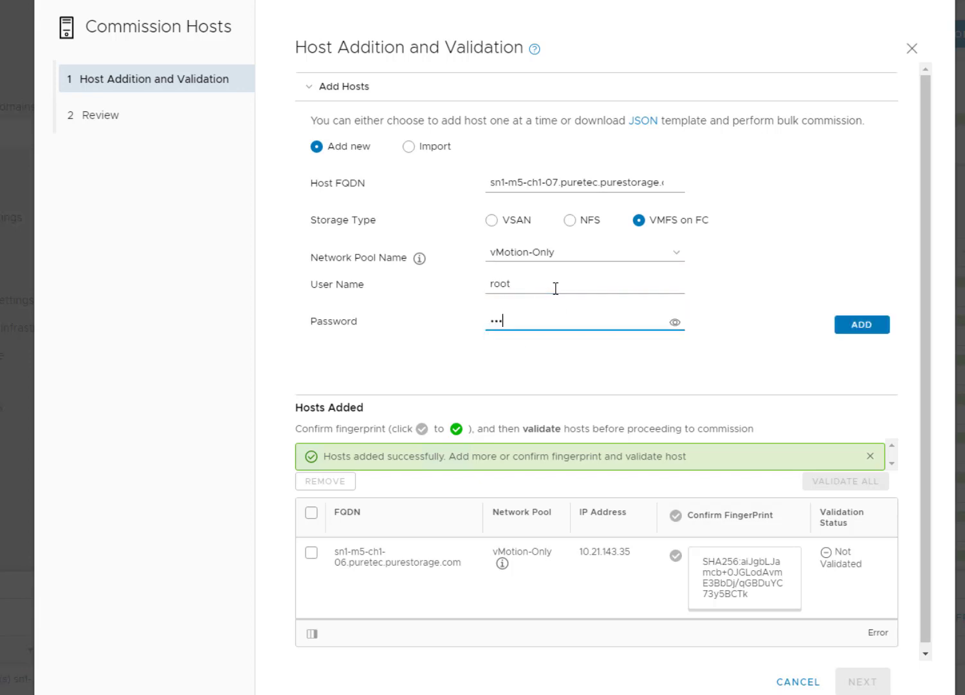
left_click(843, 324)
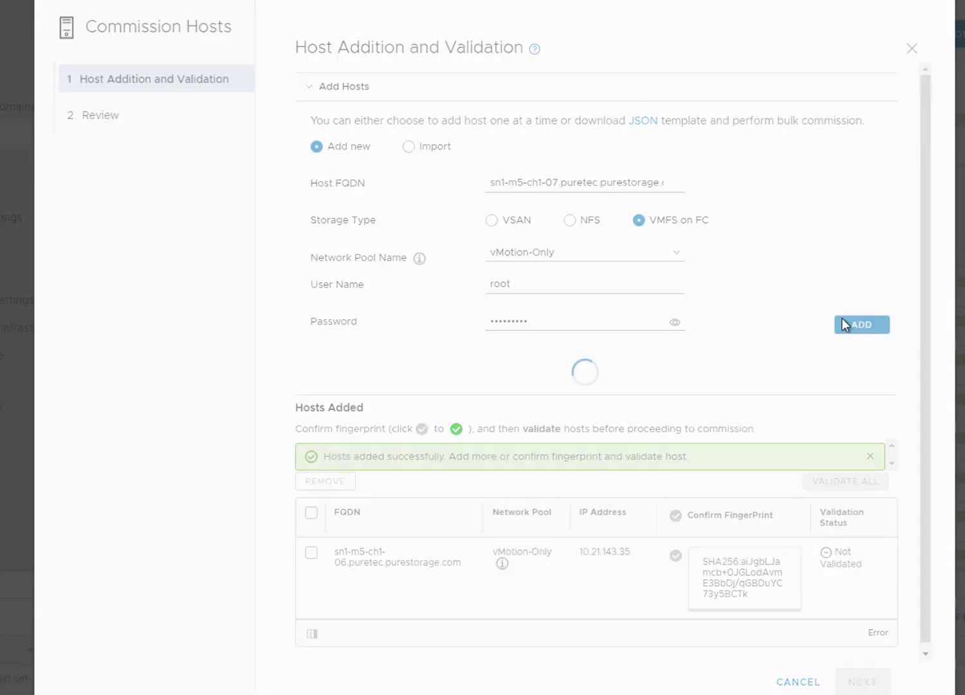
Specify sn1-m5-ch1-08.puretec.purestorage.com as the third host, with VMFS on FC storage and the vMotion-Only network pool.
left_click(581, 181)
key("ctrl+v")
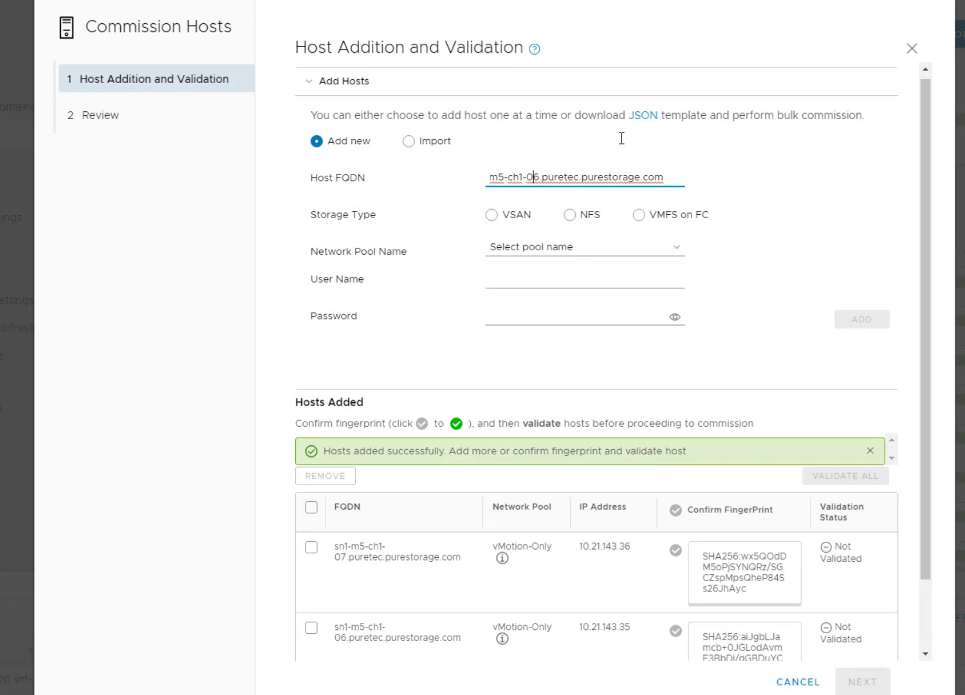
key("Delete")
type("8")
left_click(639, 215)
left_click(638, 251)
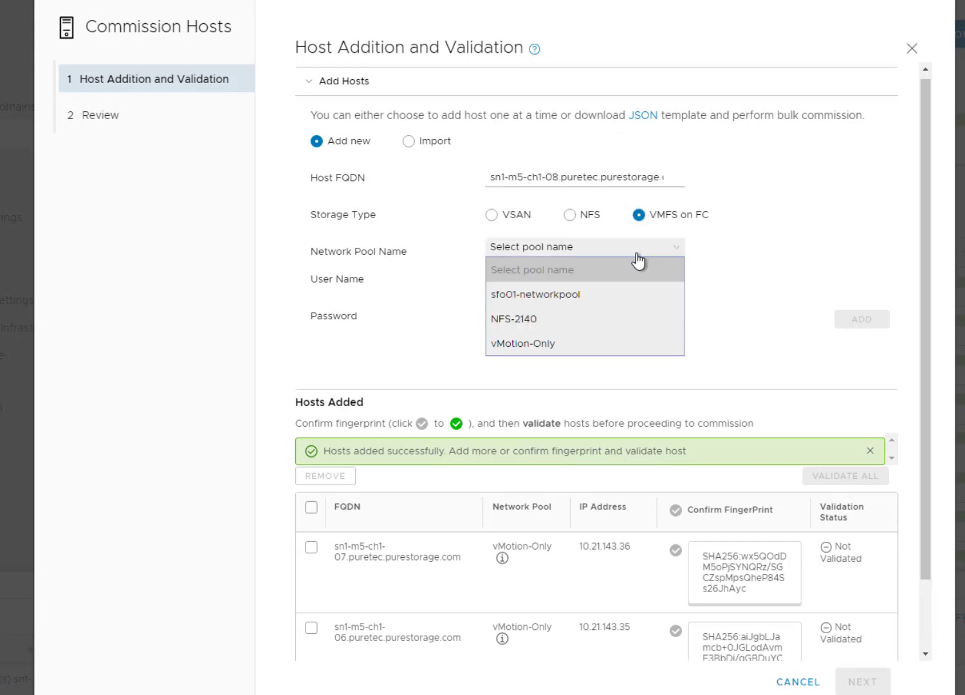
left_click(595, 343)
Enter user name root and the account password for host sn1-m5-ch1-08, and add it to the host list.
left_click(521, 282)
type("r")
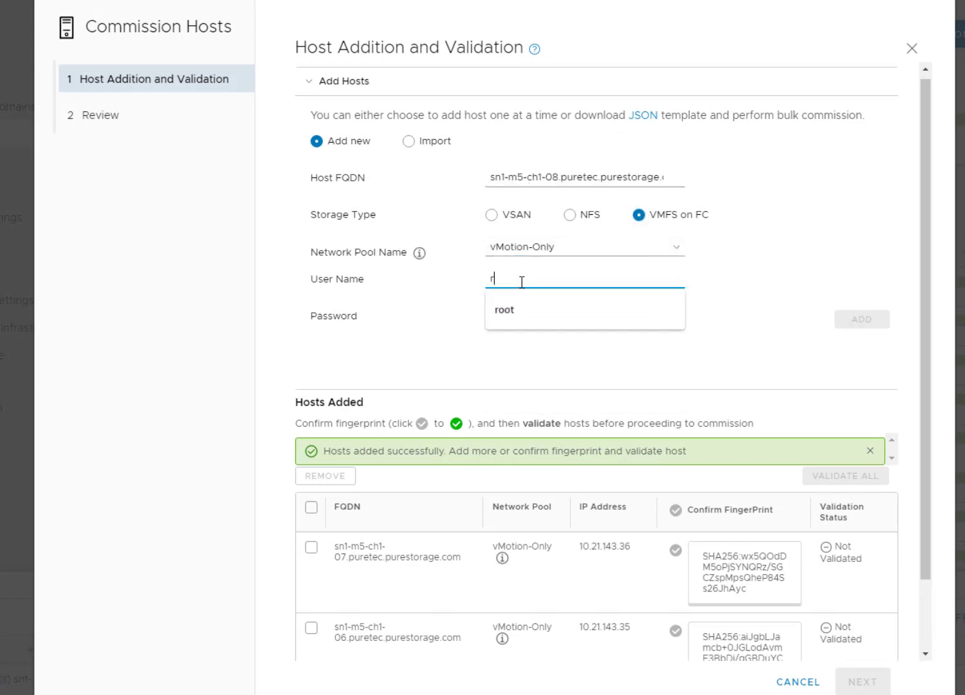
type("oot")
key("Tab")
type("•••••")
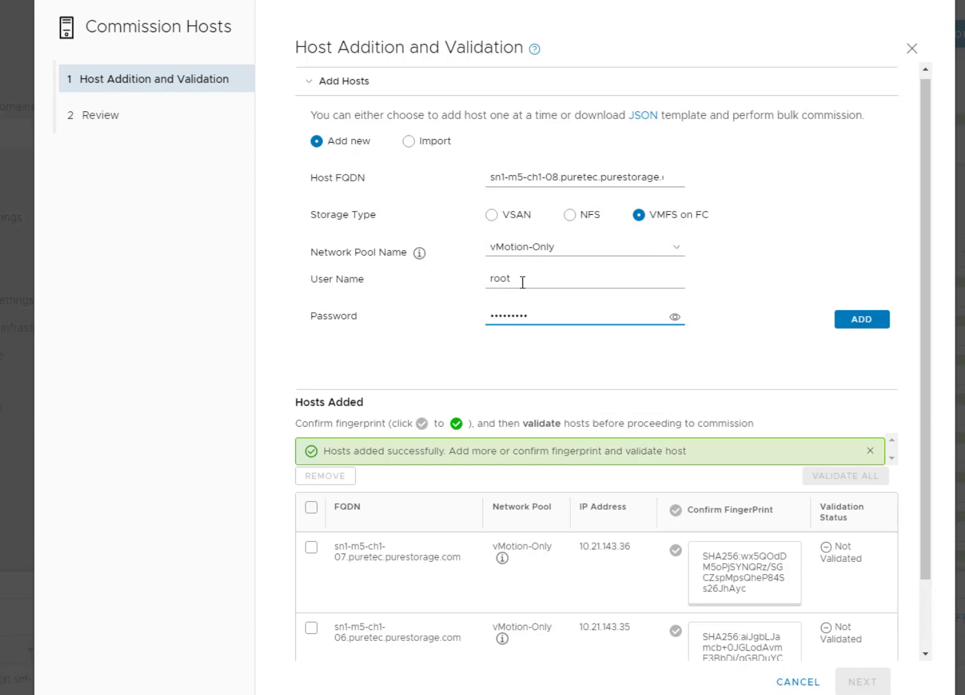
left_click(836, 320)
Select all three added hosts, confirm their fingerprints and validate them.
scroll(296, 493, "down", 3)
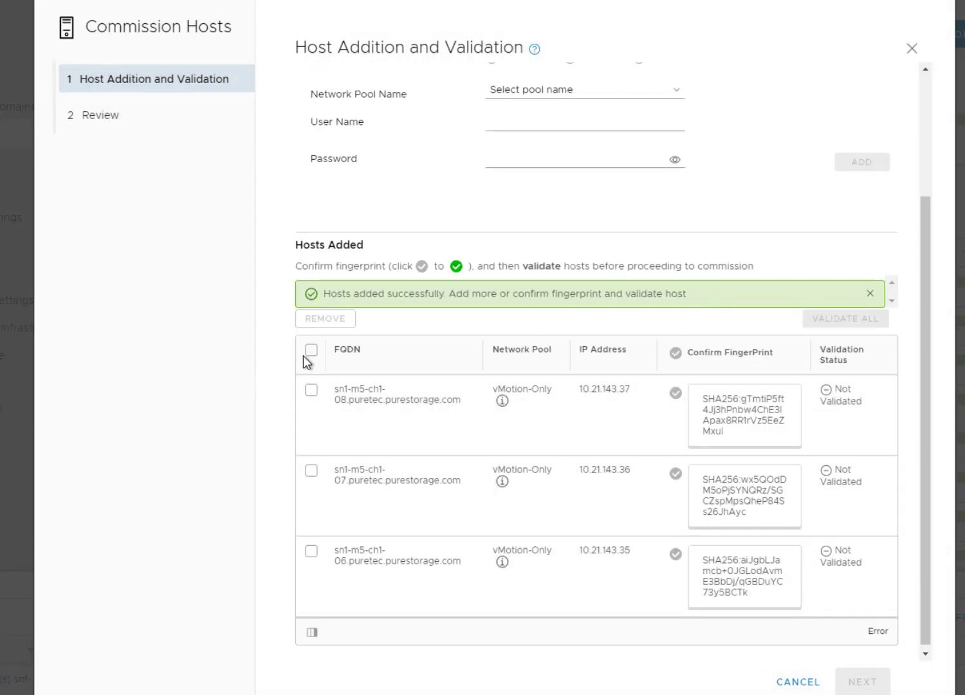
left_click(309, 353)
left_click(675, 354)
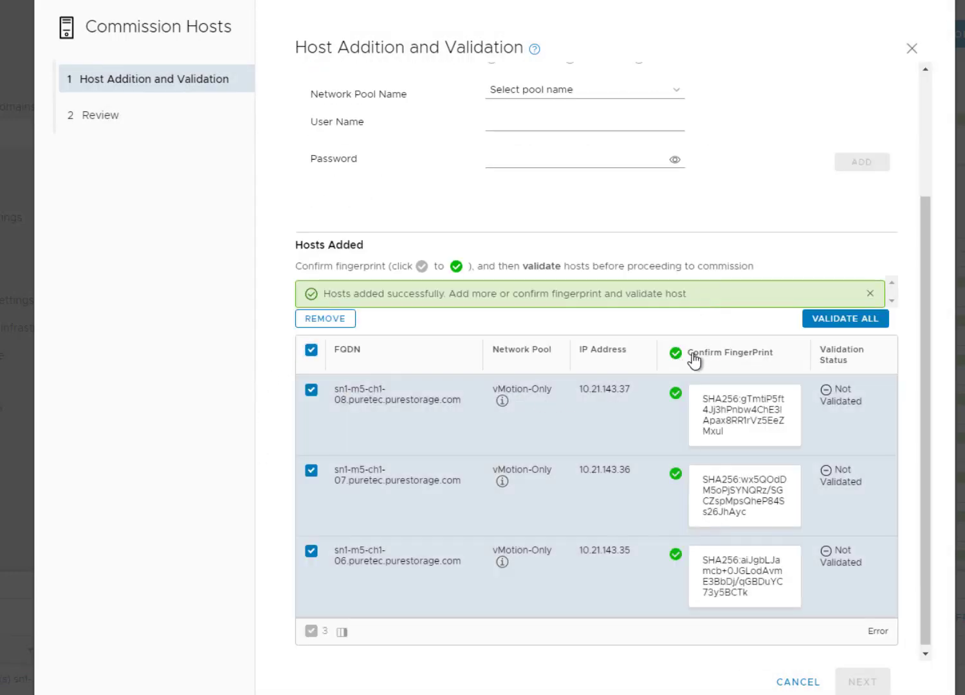
left_click(846, 322)
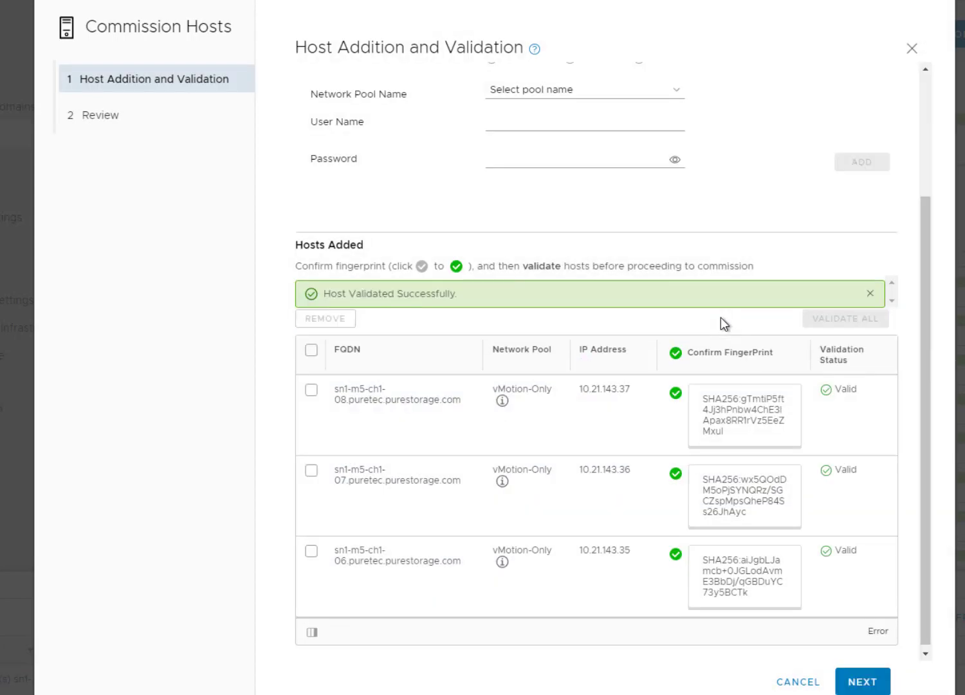
Review and commission the three validated hosts, and check their progress in the unassigned hosts list and the refreshed task list.
left_click(860, 681)
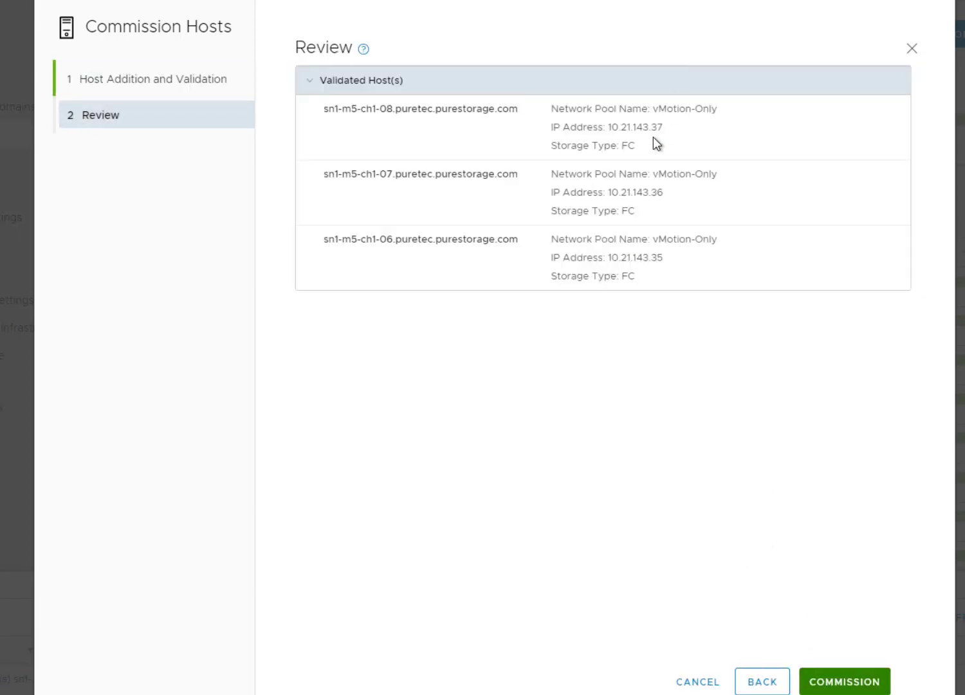
left_click_drag(594, 135, 541, 151)
left_click(741, 291)
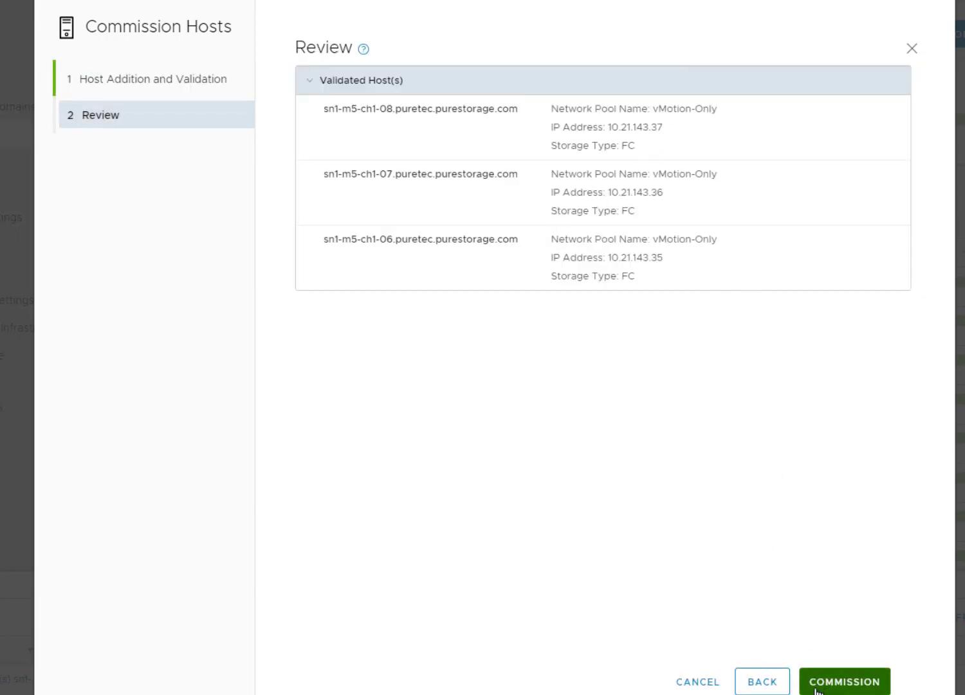
left_click(840, 688)
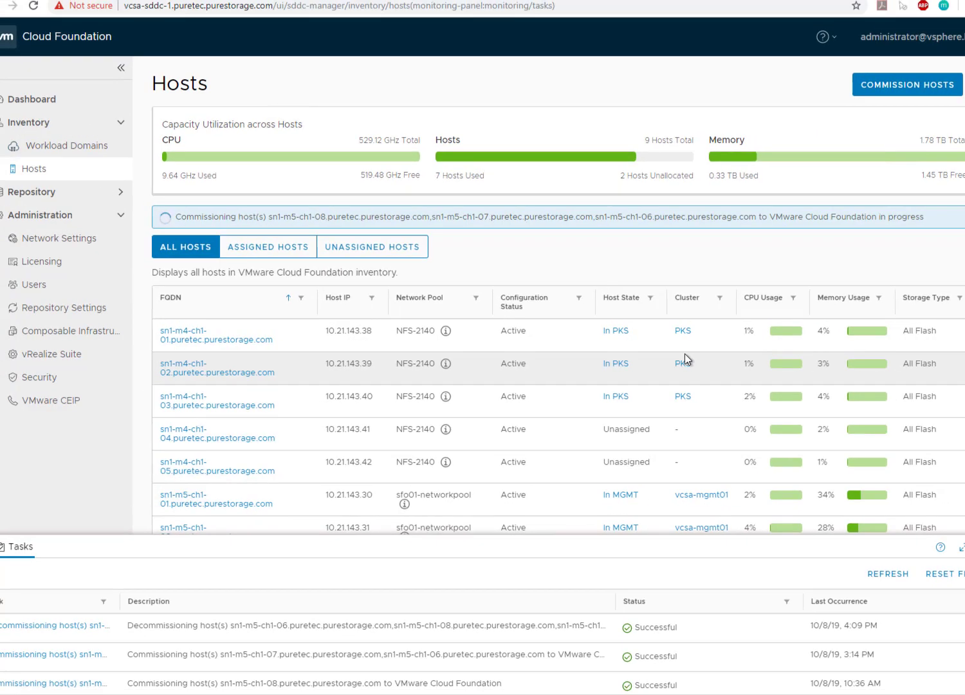
left_click(372, 217)
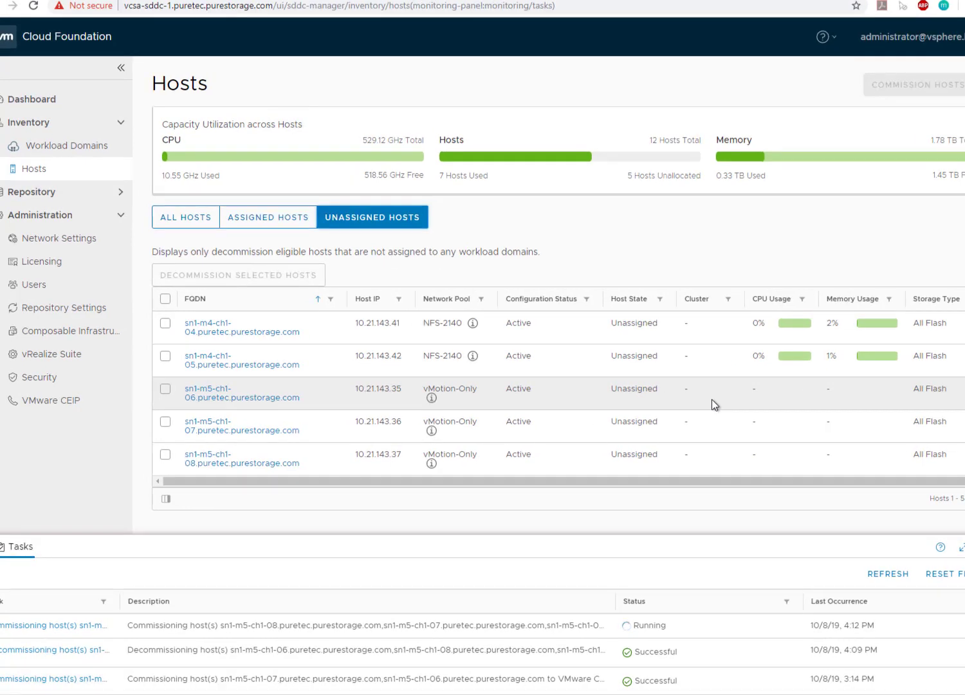
left_click(889, 574)
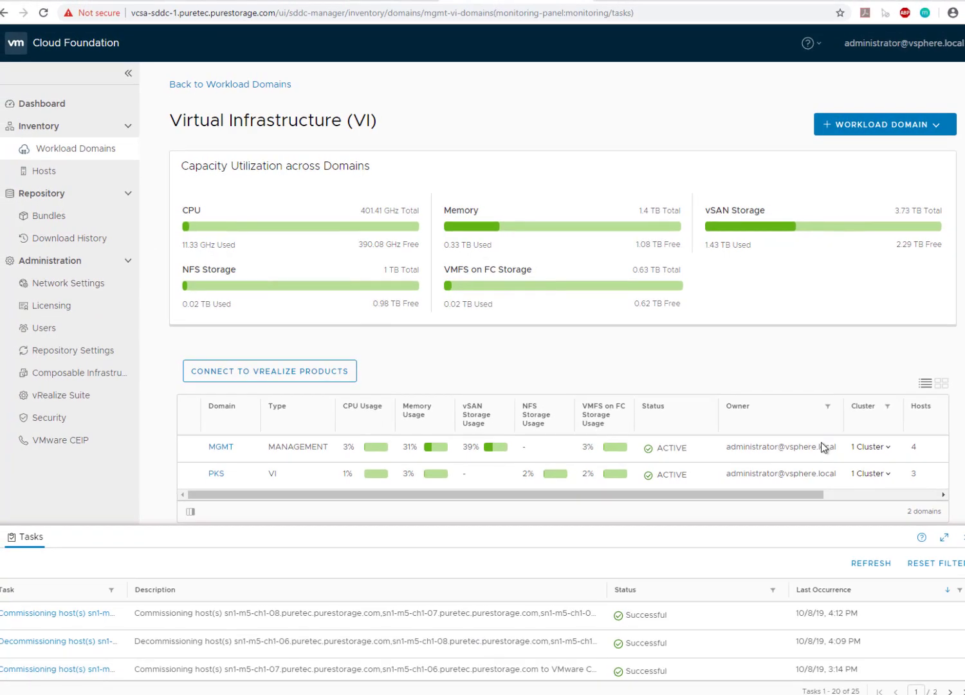
Begin a new VI workload domain that uses VMFS on FC storage.
left_click(892, 130)
left_click(888, 155)
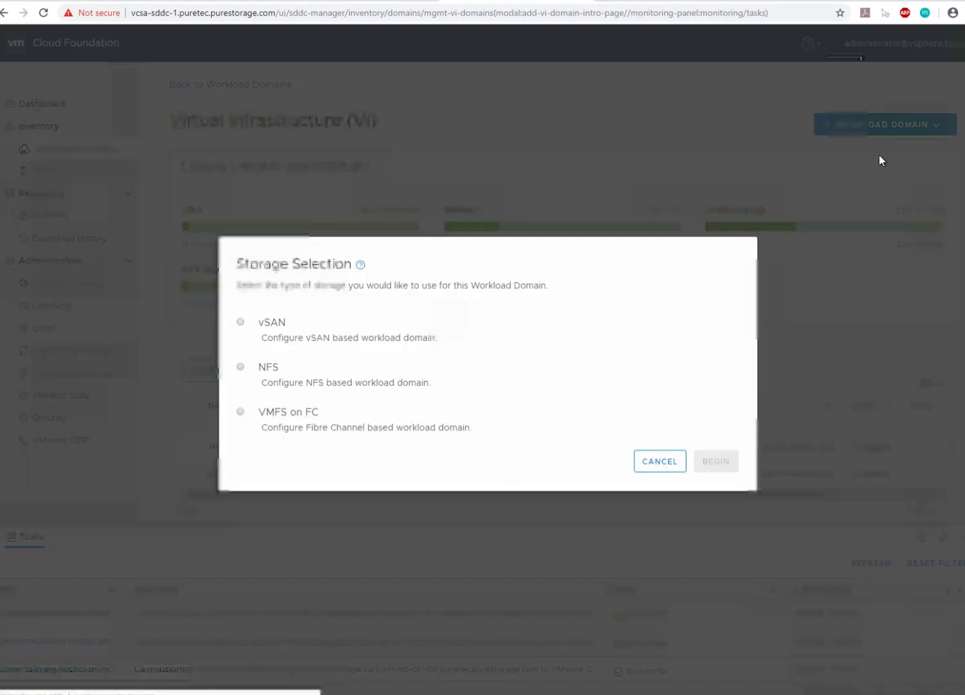
left_click(241, 414)
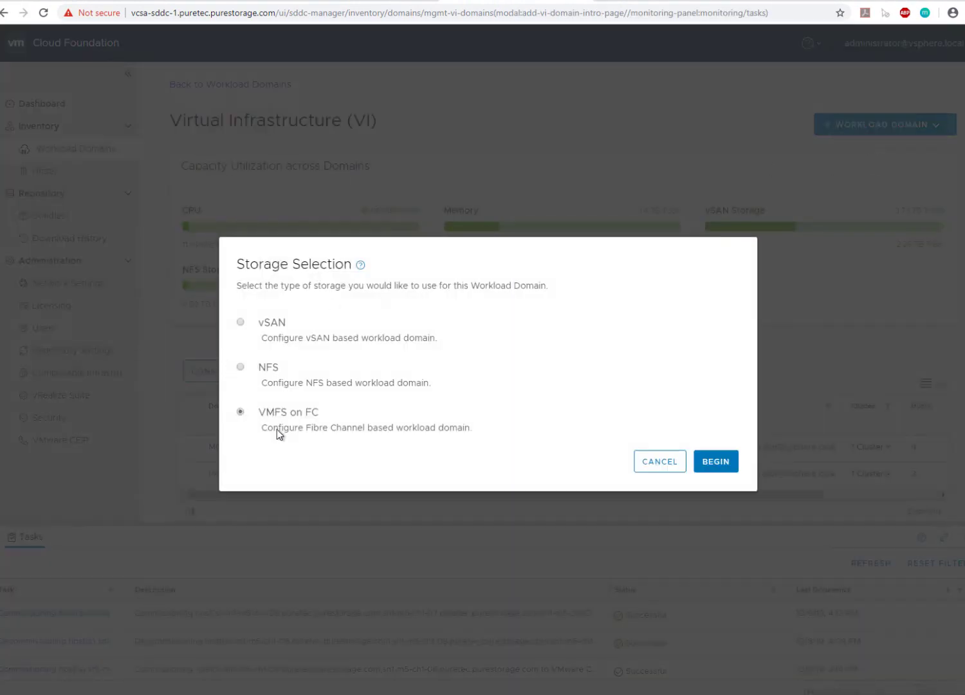
left_click(713, 461)
Name both the virtual infrastructure and its cluster vCF-FC.
left_click(565, 146)
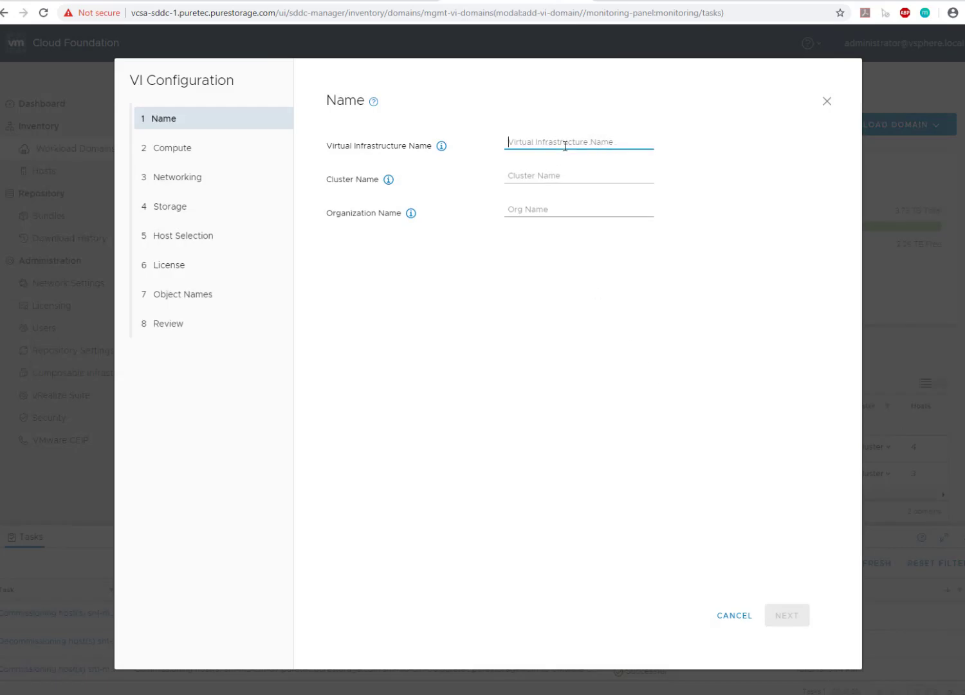
type("vCF-FC")
key("Tab")
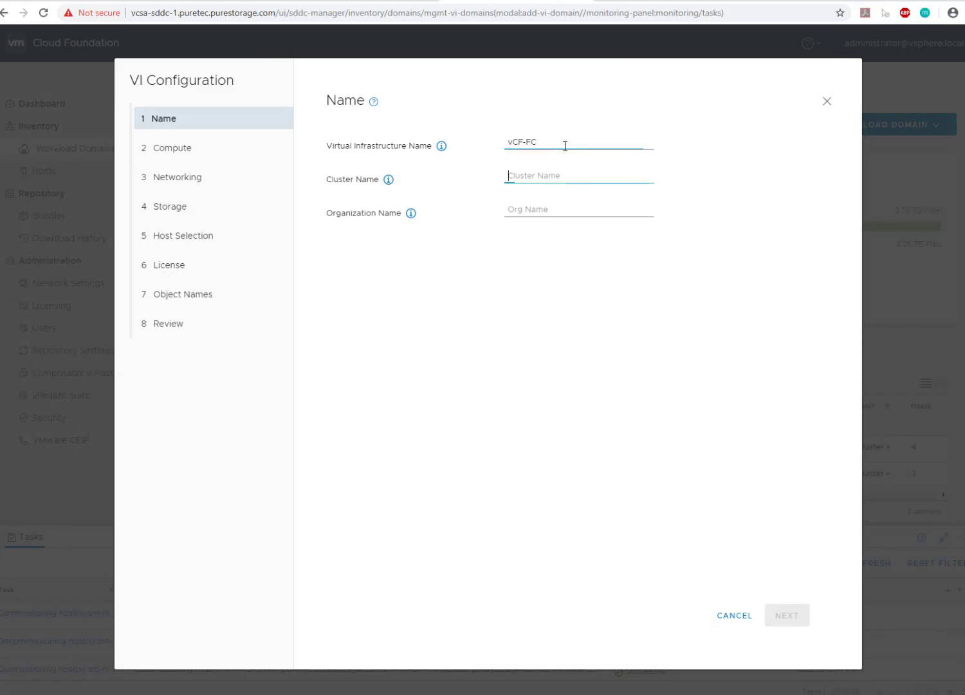
type("c")
key("BackSpace")
type("v")
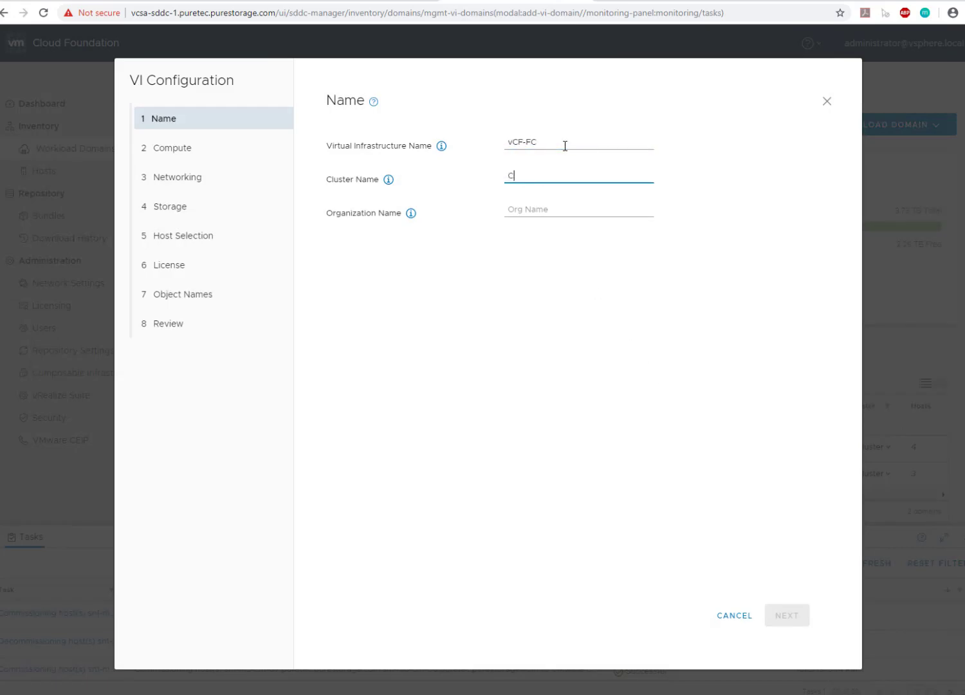
type("CF-FC")
Set the organization name to vCF-FC and proceed to the compute settings.
key("Tab")
type("CF")
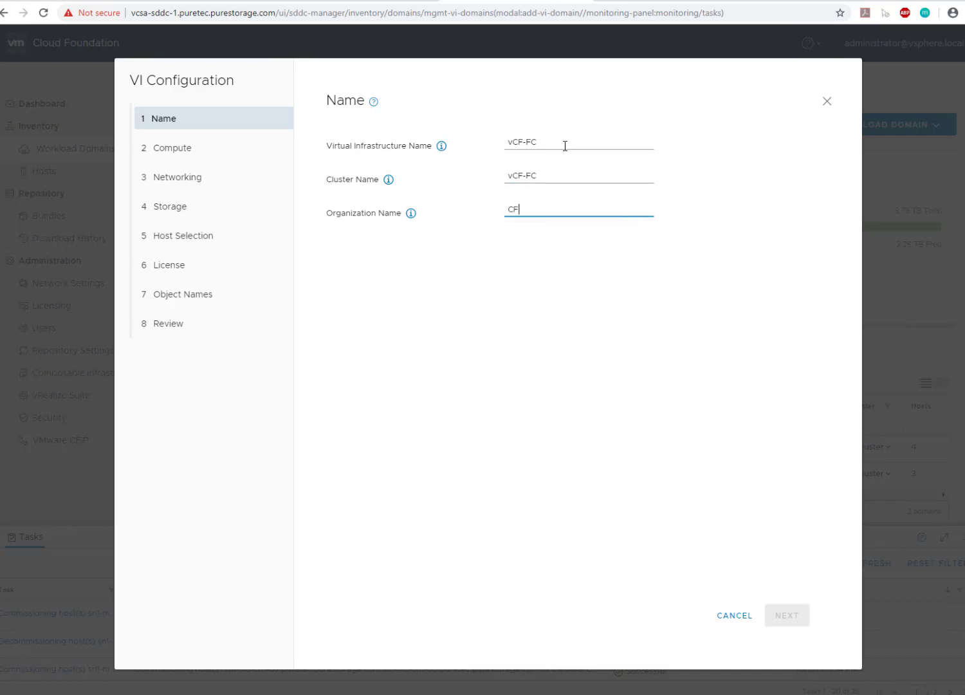
key("BackSpace")
key("BackSpace")
type("vCF-FC")
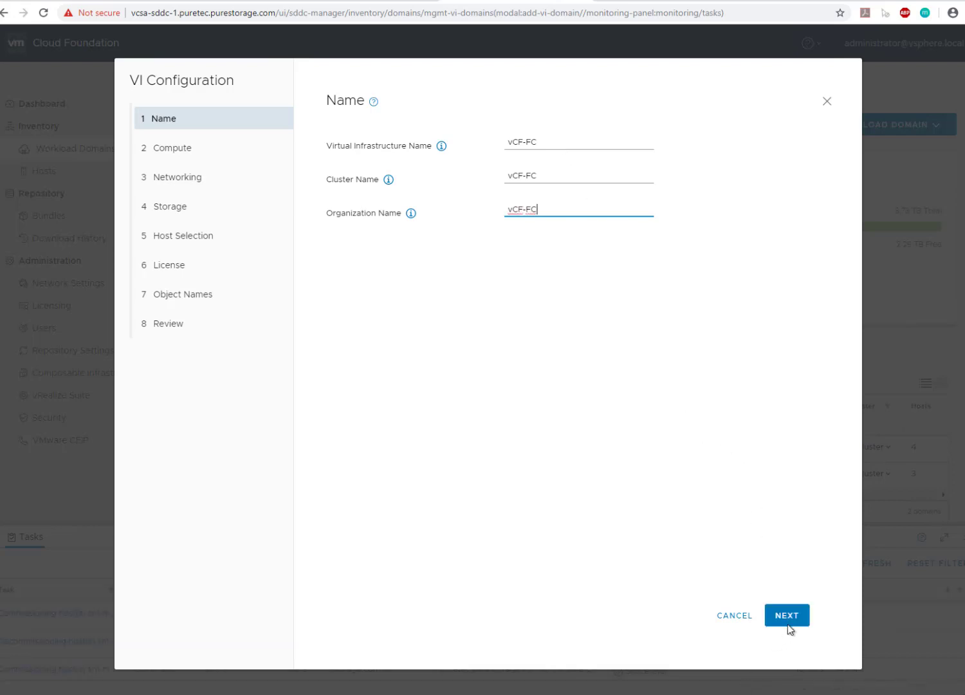
left_click(787, 615)
Set the vCenter IP address to 10.21.143.150 and its FQDN to vcsa-workload2.puretec.purestorage.com.
left_click(577, 167)
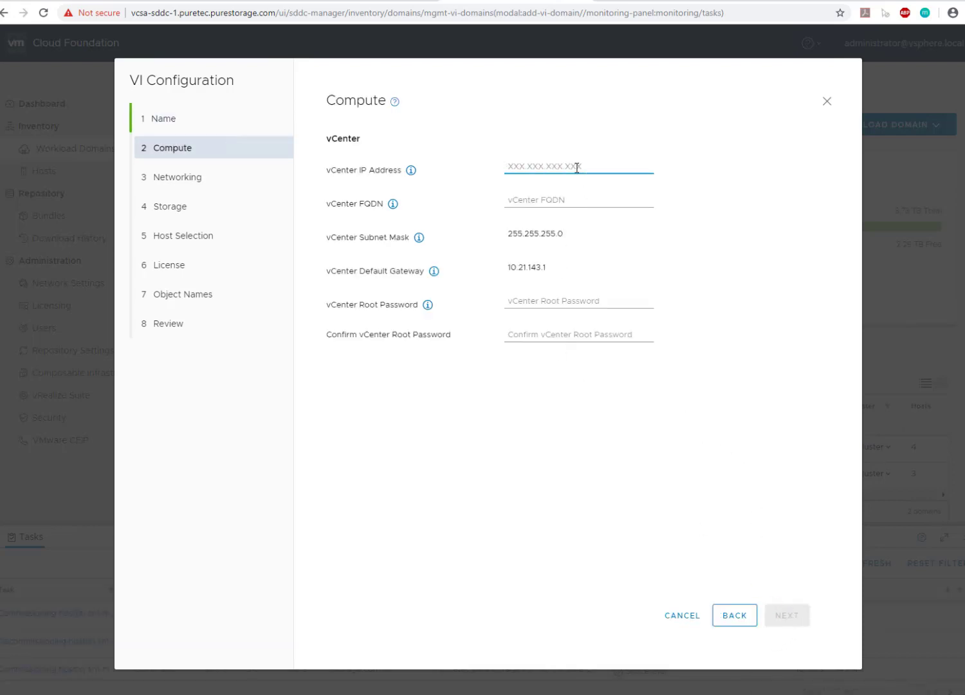
type("10.21.1")
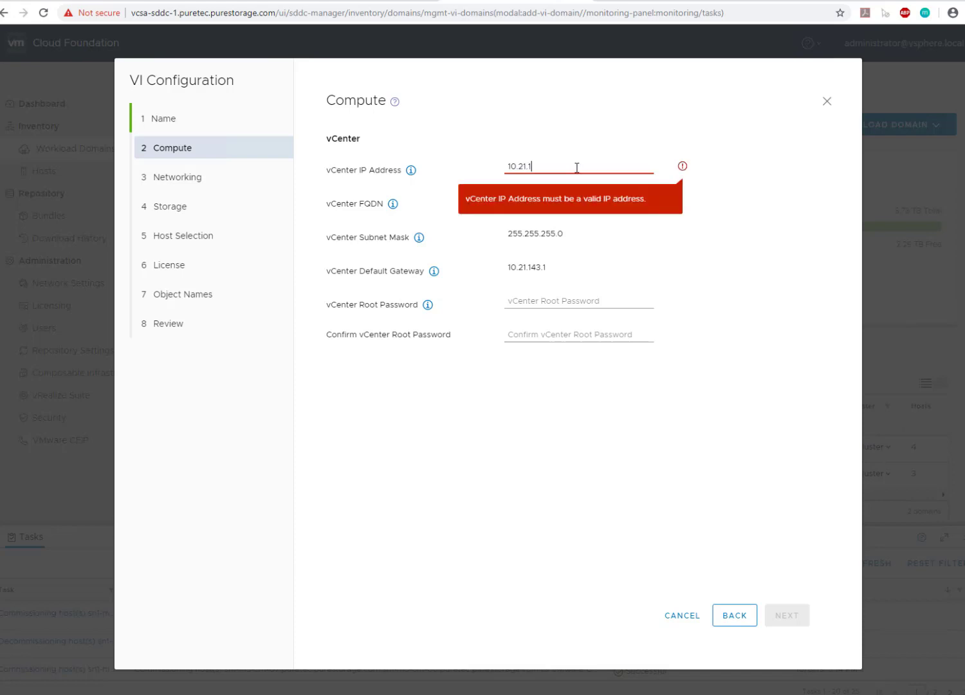
type("43.150")
key("Tab")
type("vcs")
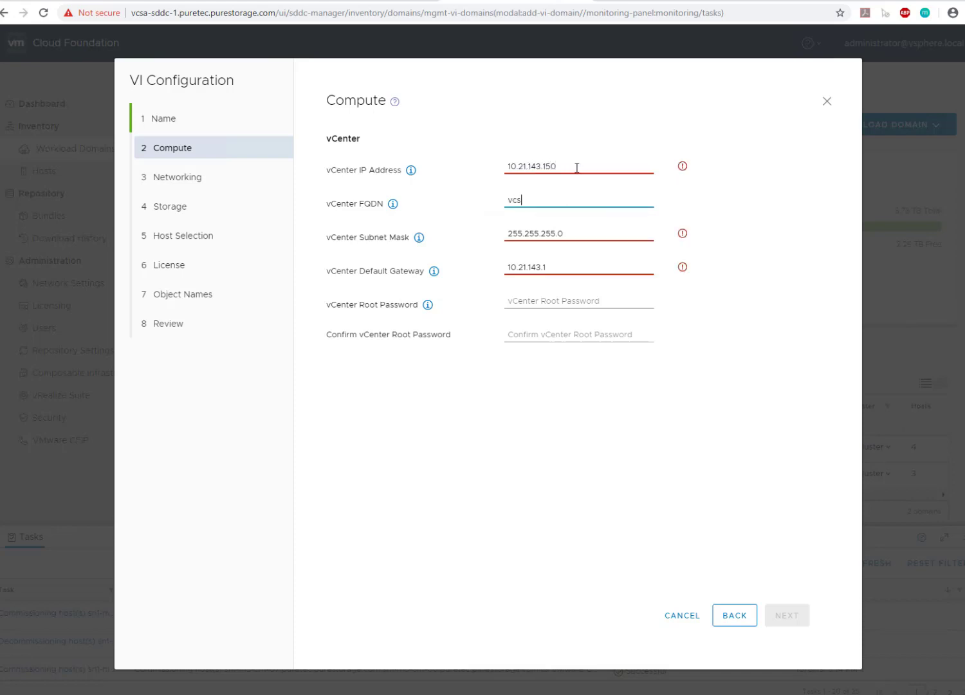
type("a-workload2.puretec.purestorage.com")
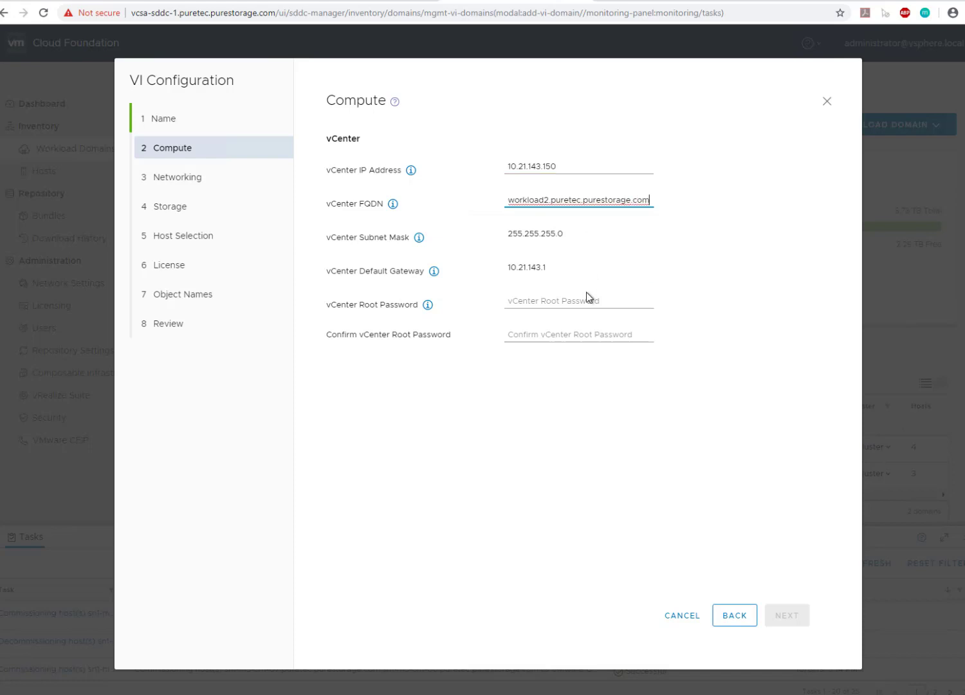
Enter and confirm the vCenter root password, and proceed to the networking settings.
left_click(587, 298)
type("*********")
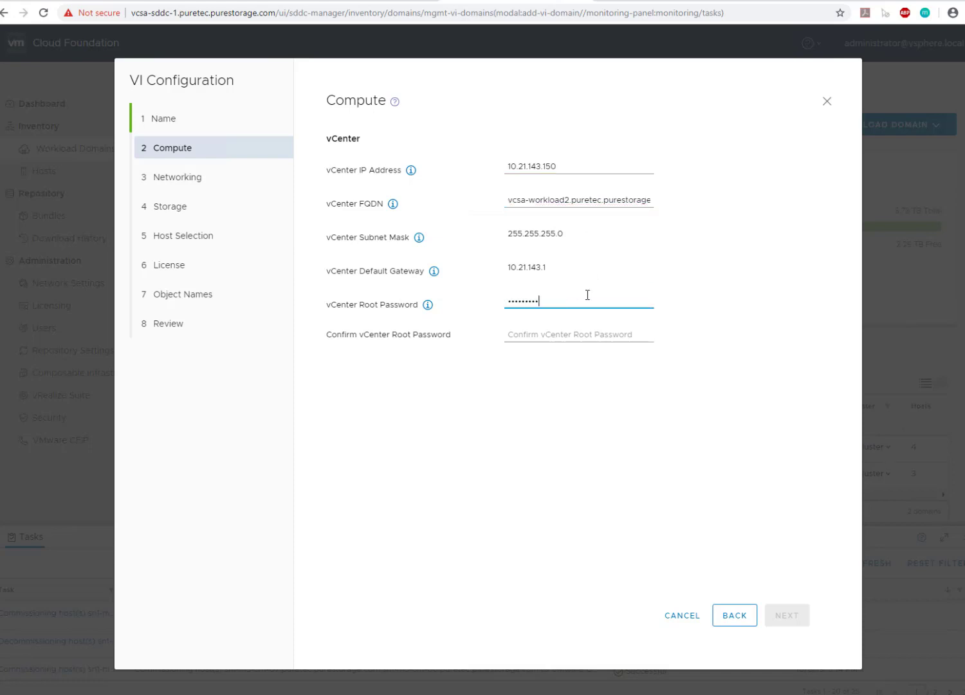
key("Tab")
type("******")
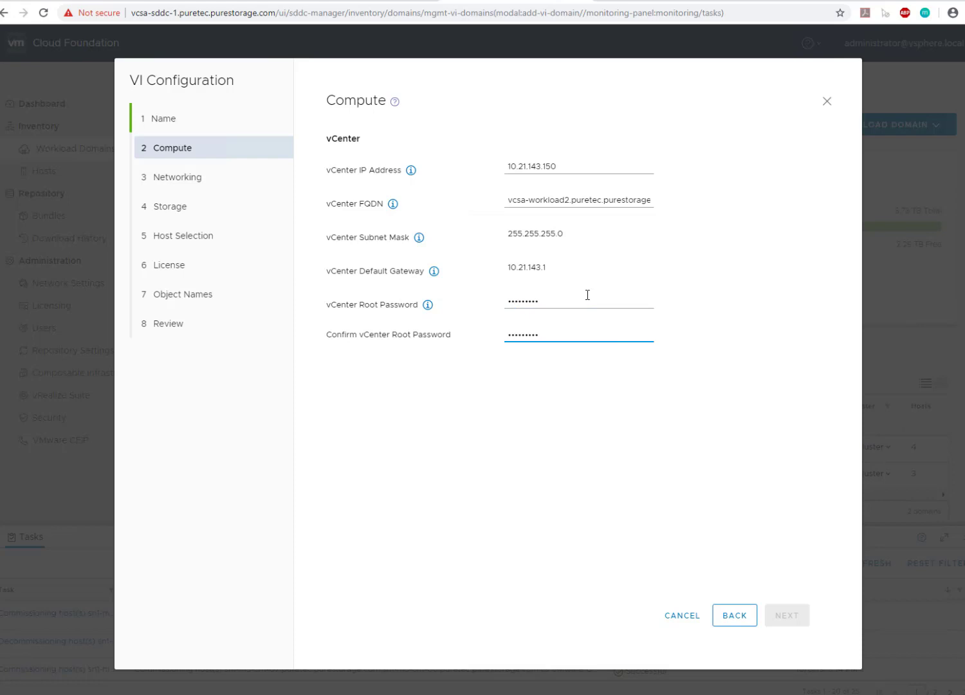
left_click(787, 616)
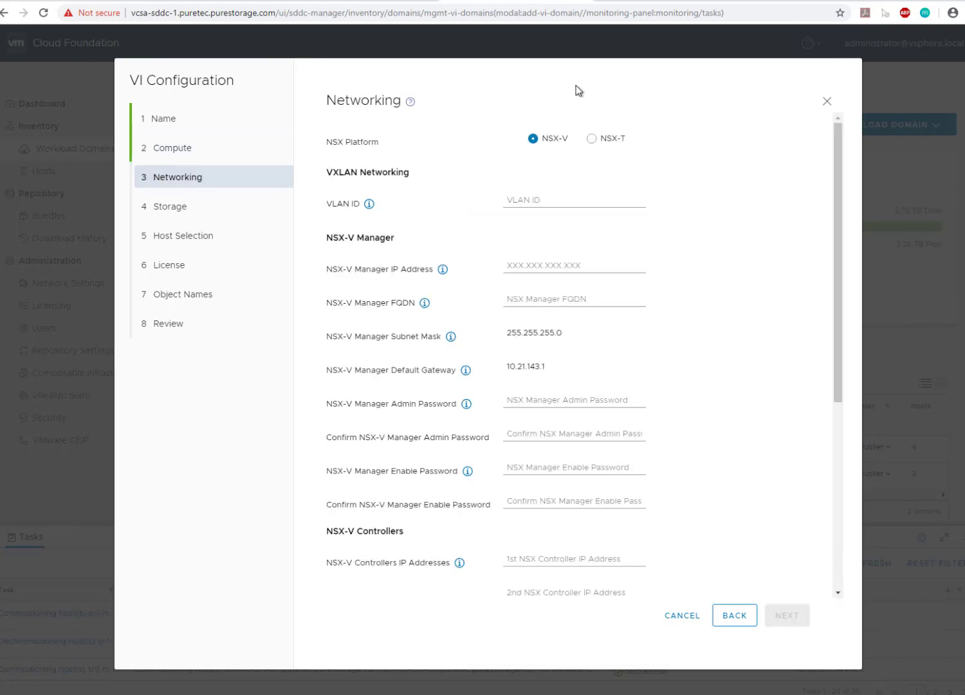
Choose NSX-T as the NSX platform with overlay VLAN ID 2143, and accept the networking settings.
left_click(591, 139)
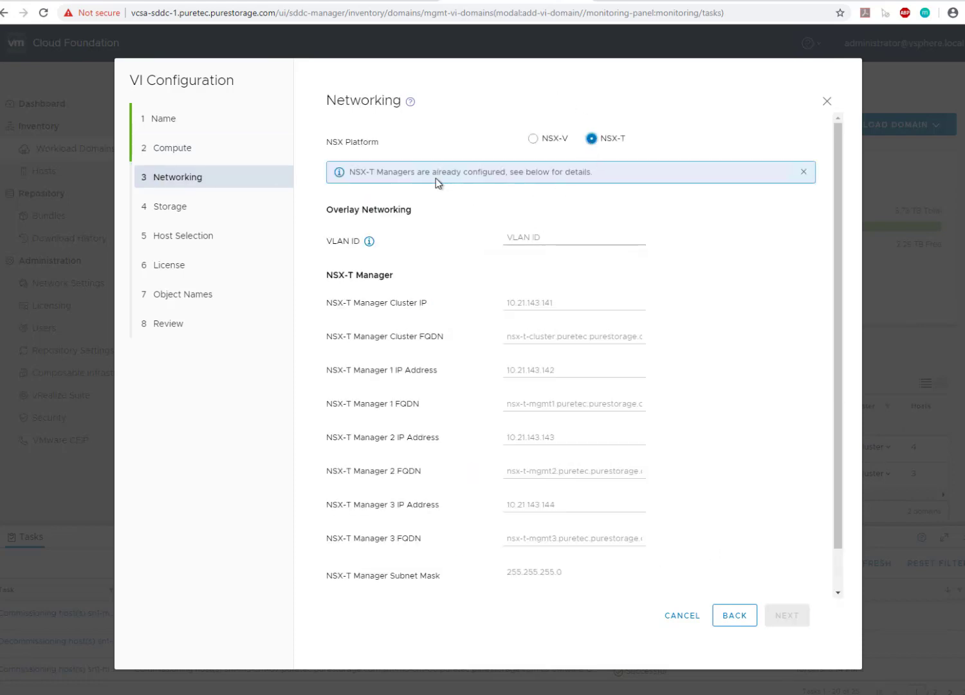
left_click(534, 238)
type("2143")
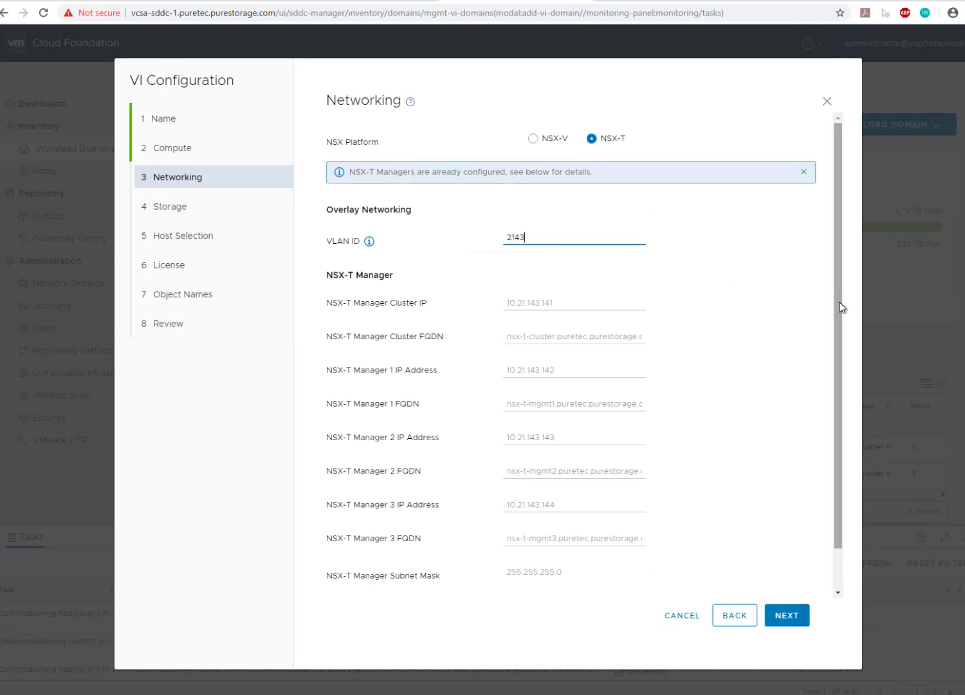
scroll(765, 365, "down", 1)
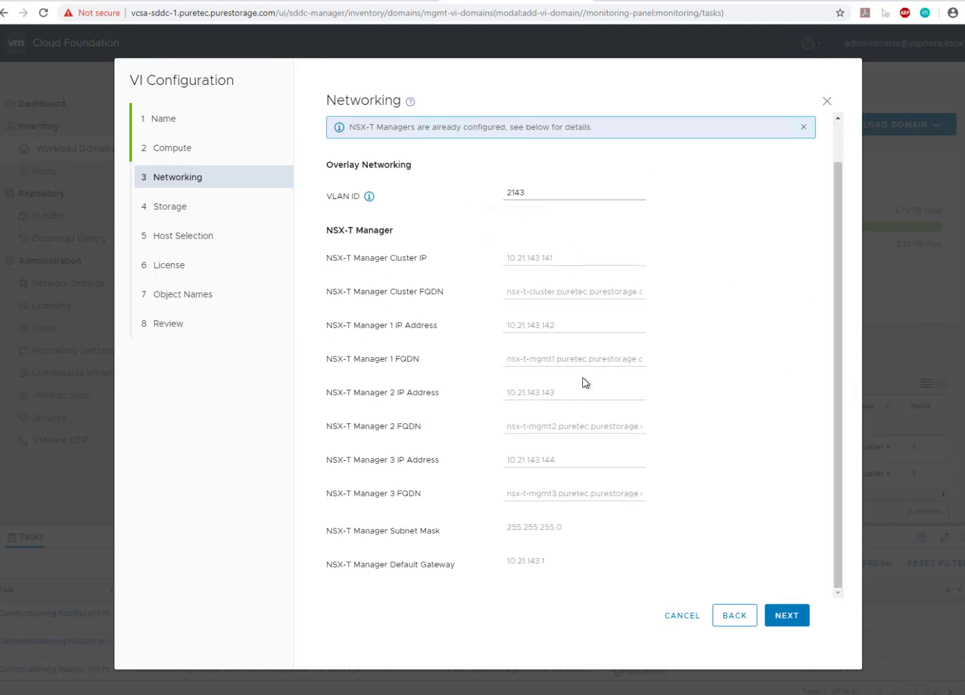
left_click(796, 623)
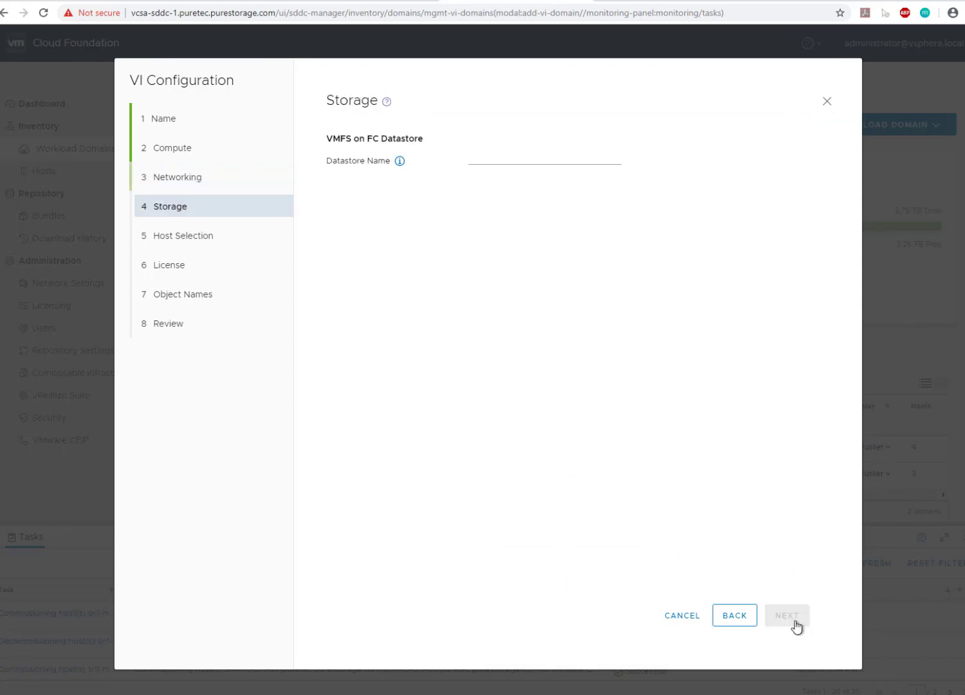
Name the VMFS on FC datastore vCF-FC-2 and select all three available hosts for the domain.
left_click(515, 160)
type("vCF-FC-2")
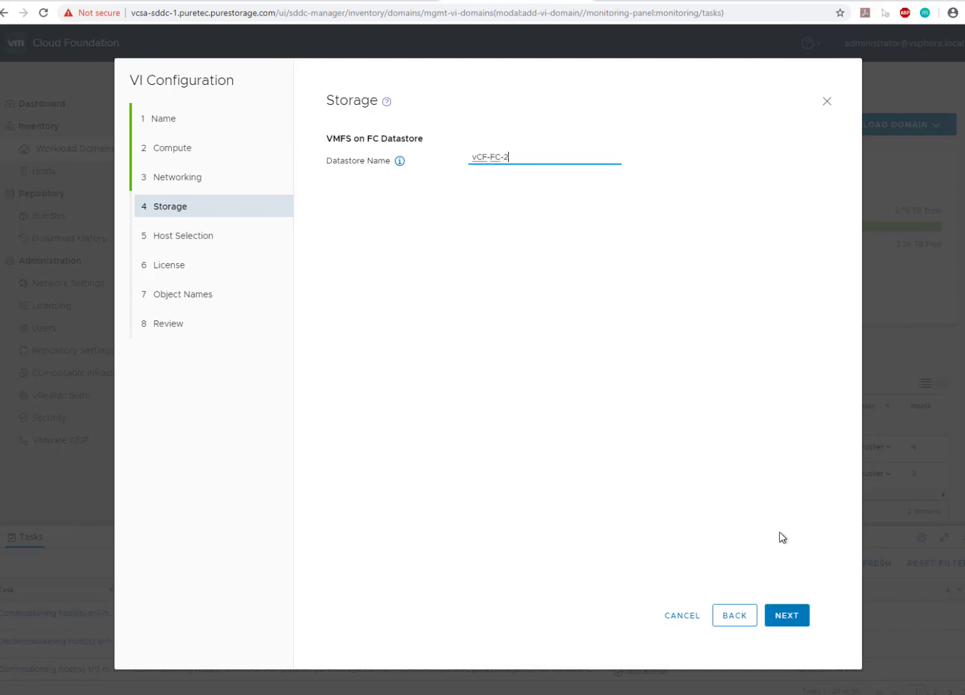
left_click(787, 615)
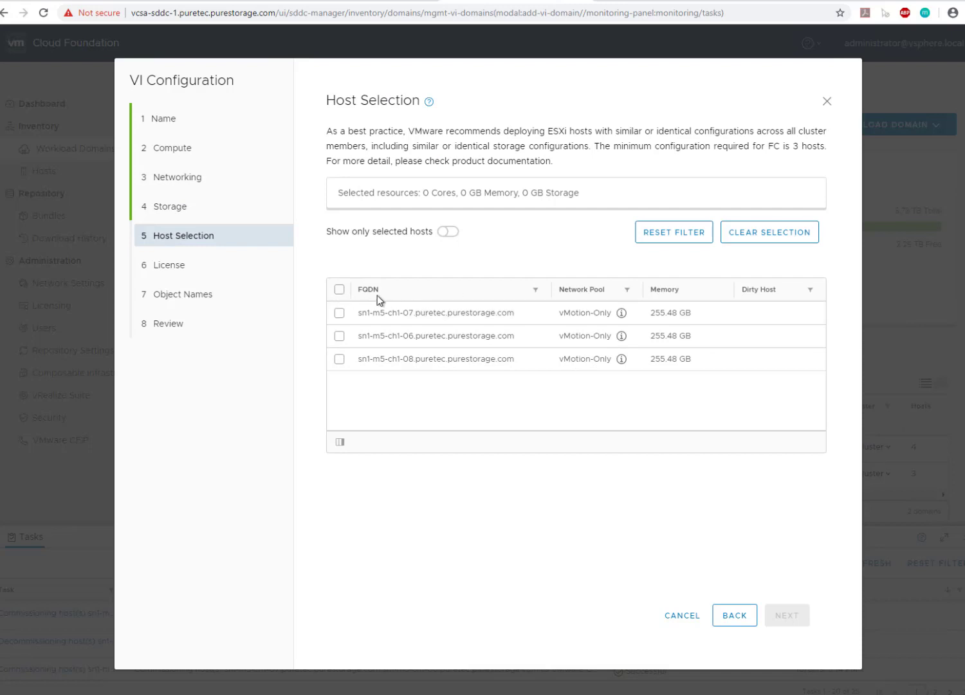
left_click(340, 289)
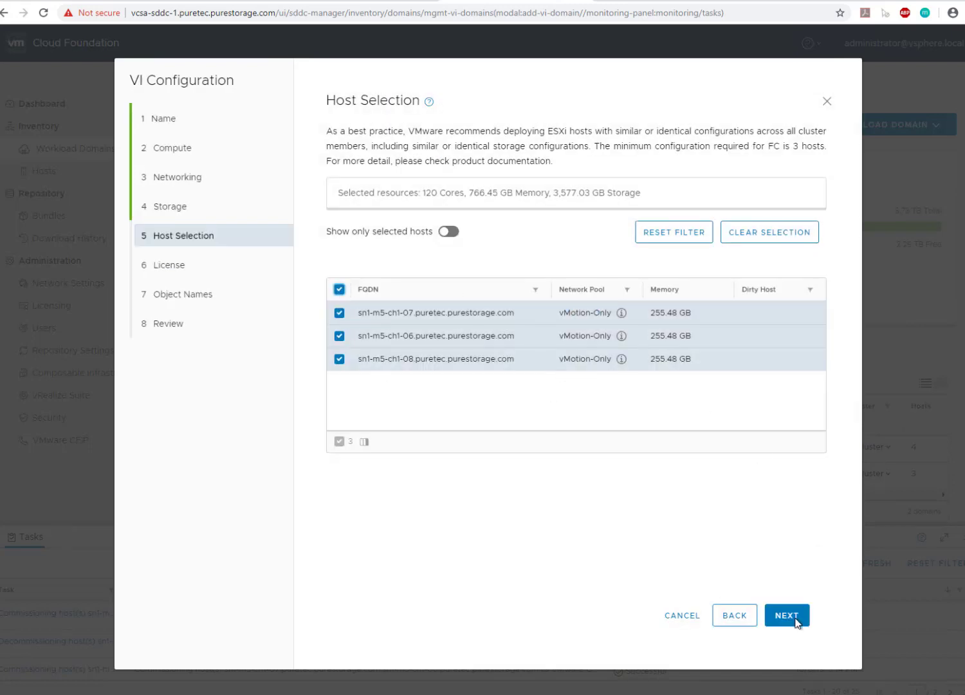
left_click(796, 619)
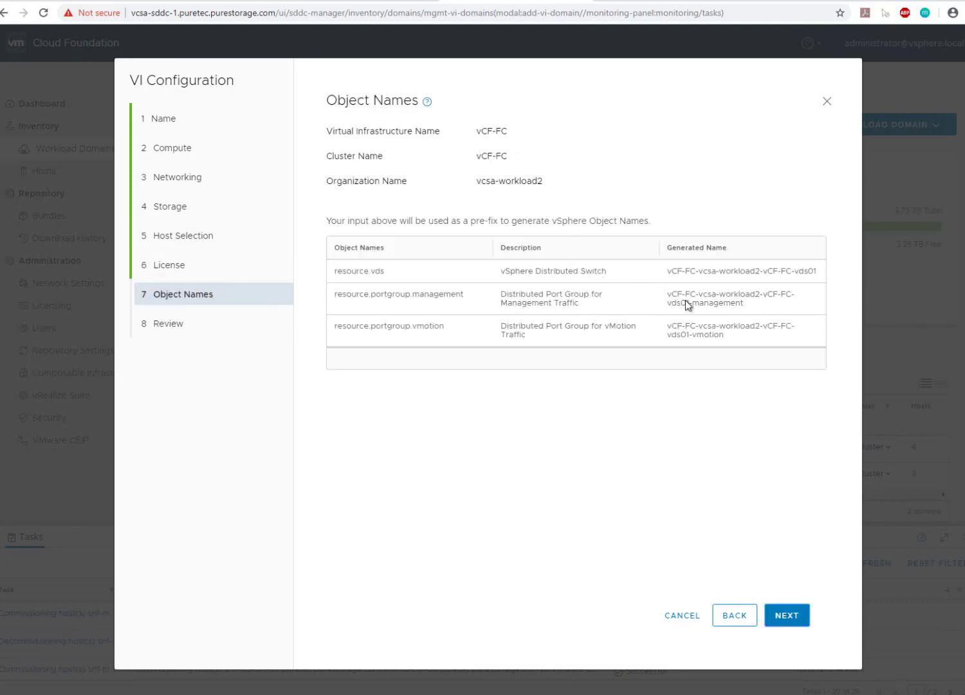
Accept the generated object names, review the full configuration summary and submit the workload domain creation.
left_click(795, 617)
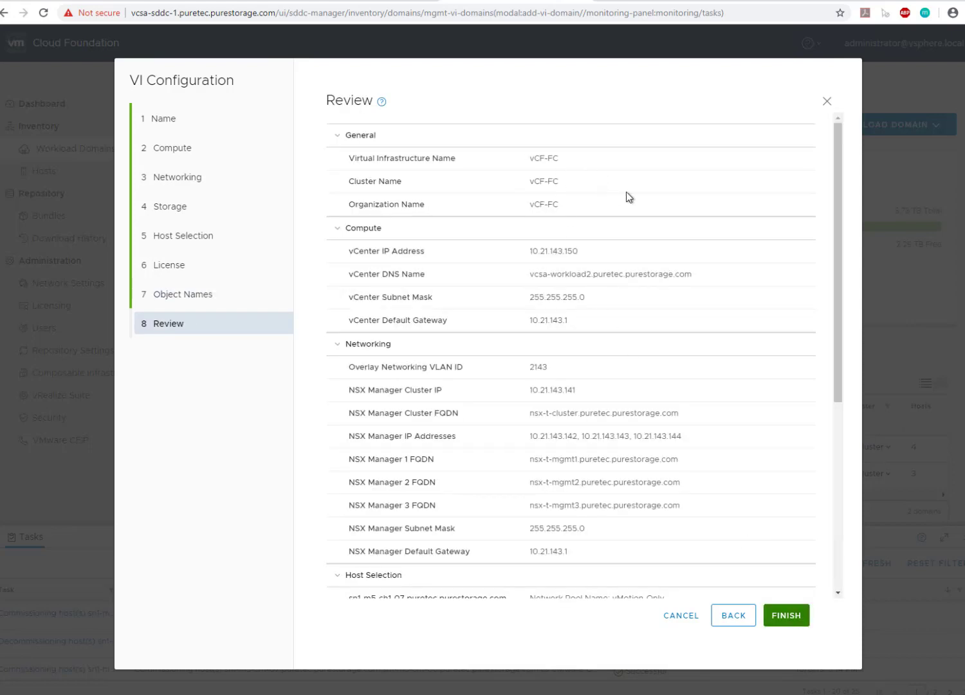
left_click_drag(834, 279, 850, 418)
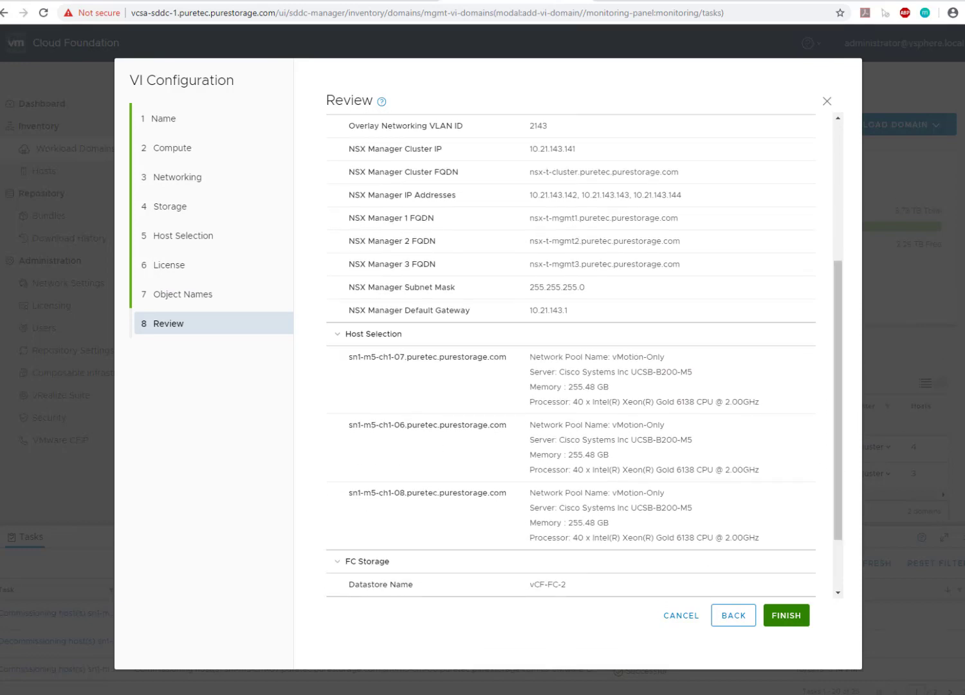
left_click(786, 616)
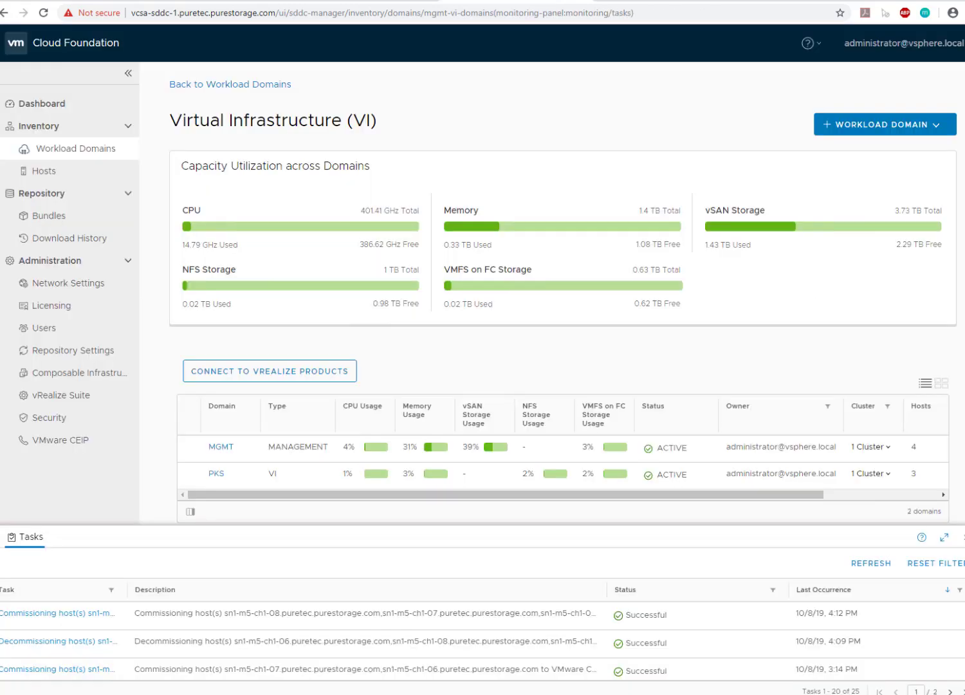